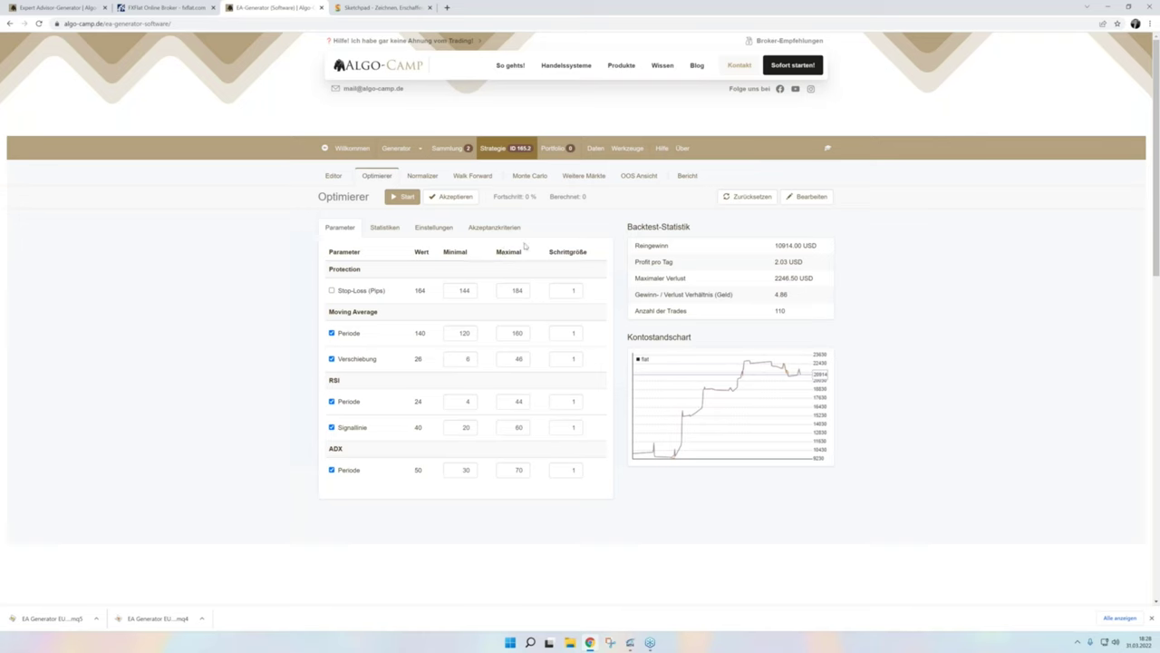
Step: Run the Weitere Märkte test for the strategy on the listed D1 markets
left_click(334, 176)
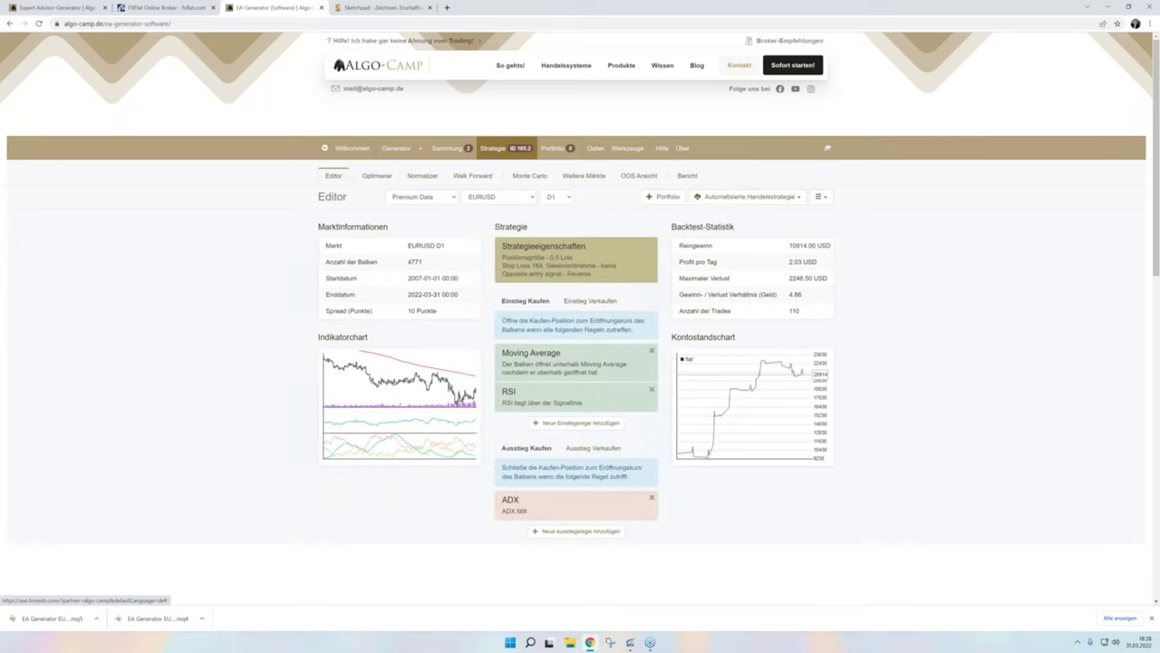
left_click(580, 184)
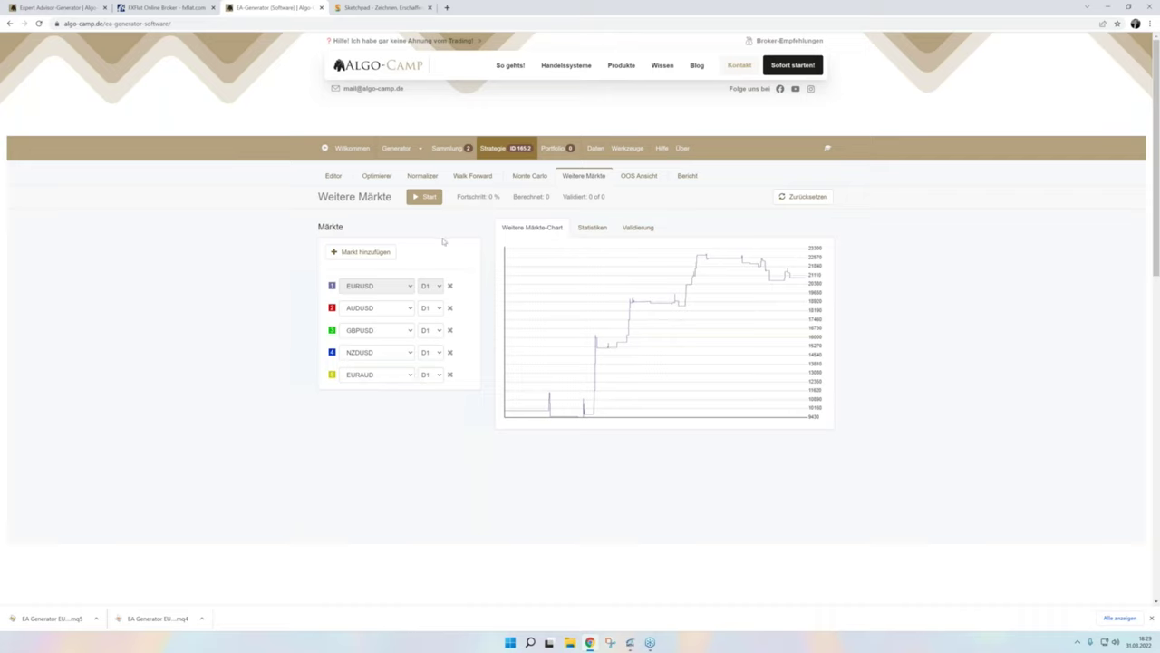
left_click(429, 202)
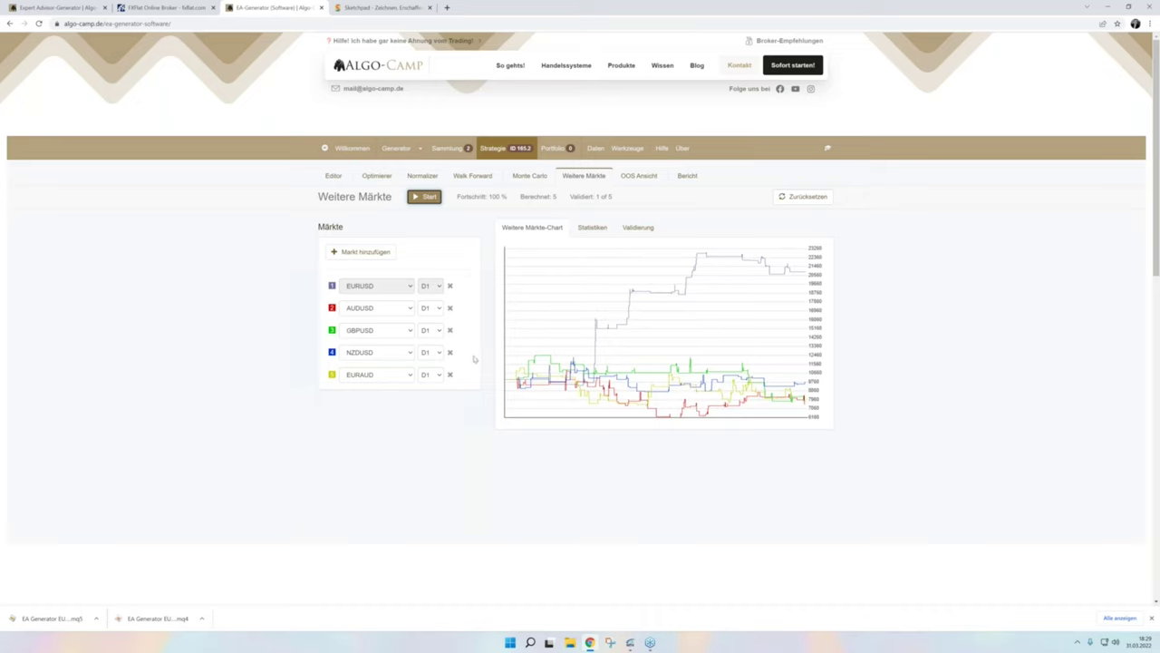
Step: Change the second market to EURUSD on H4 and the third market to EURUSD on H1
left_click(401, 308)
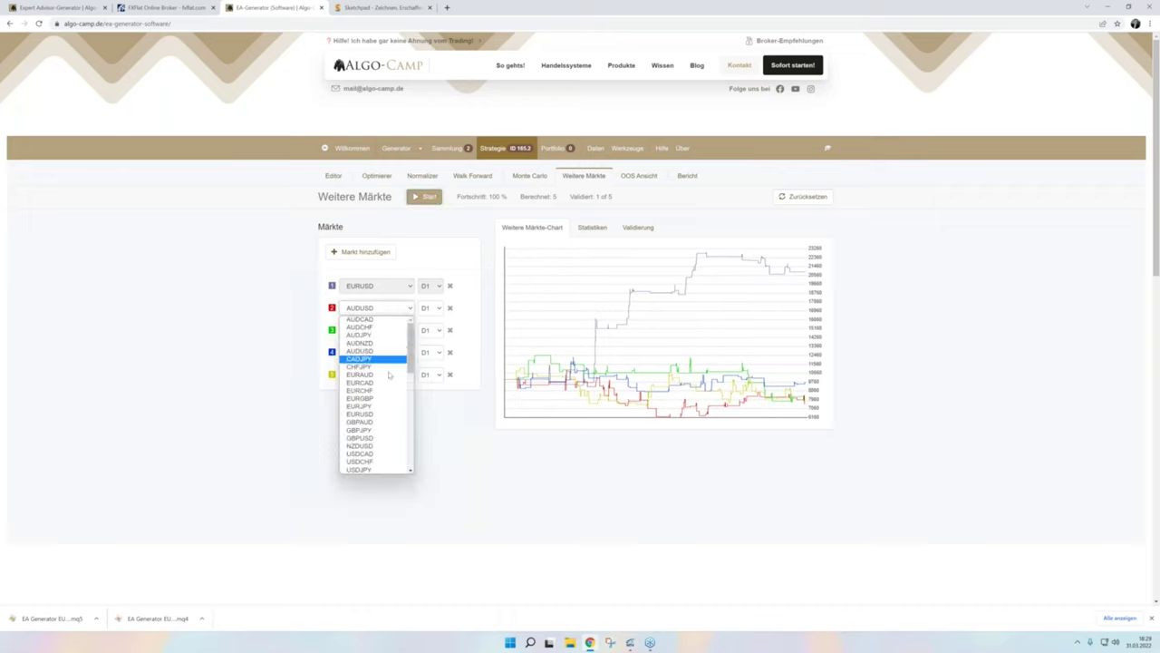
left_click(379, 414)
left_click(376, 330)
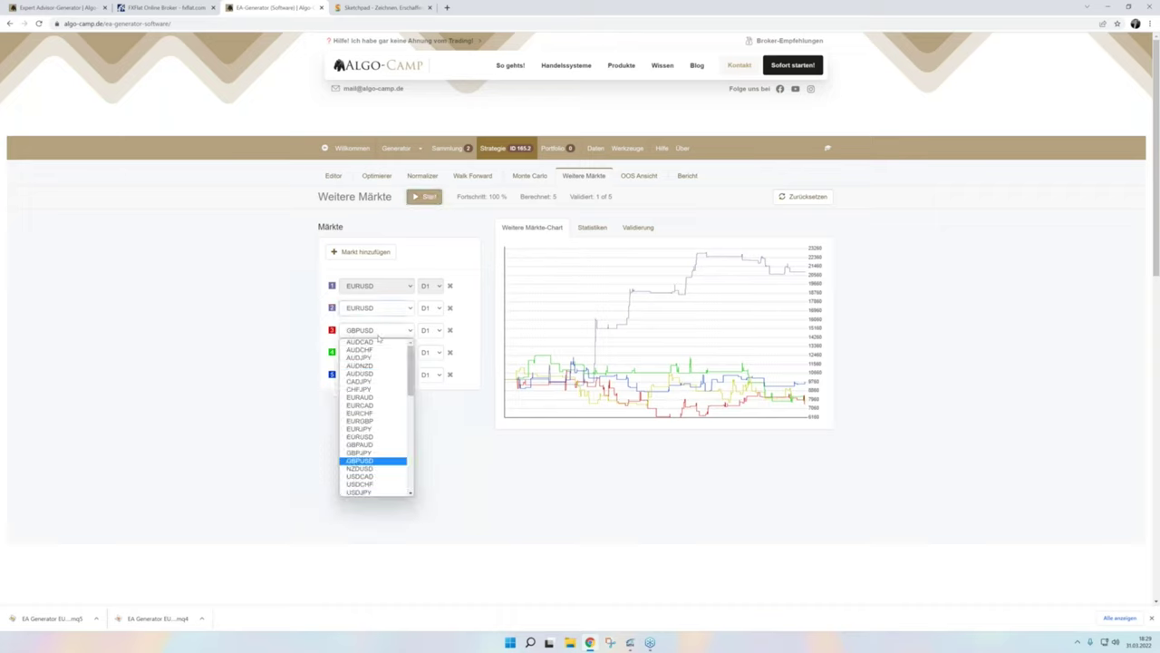
left_click(375, 437)
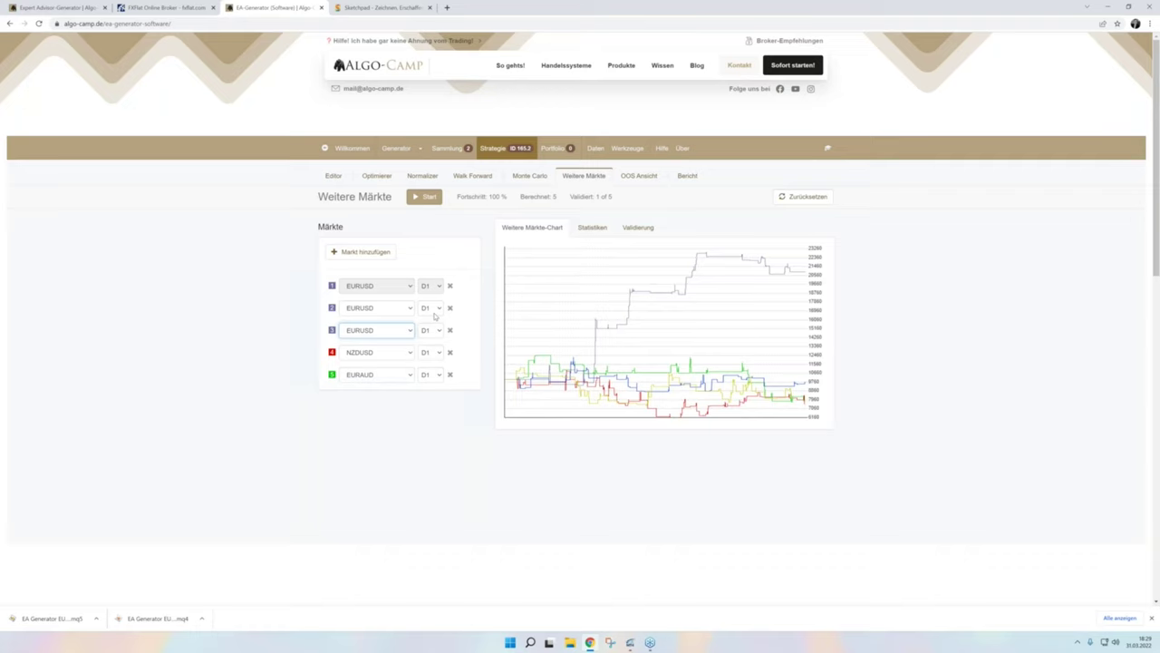
left_click(434, 308)
left_click(426, 359)
left_click(430, 330)
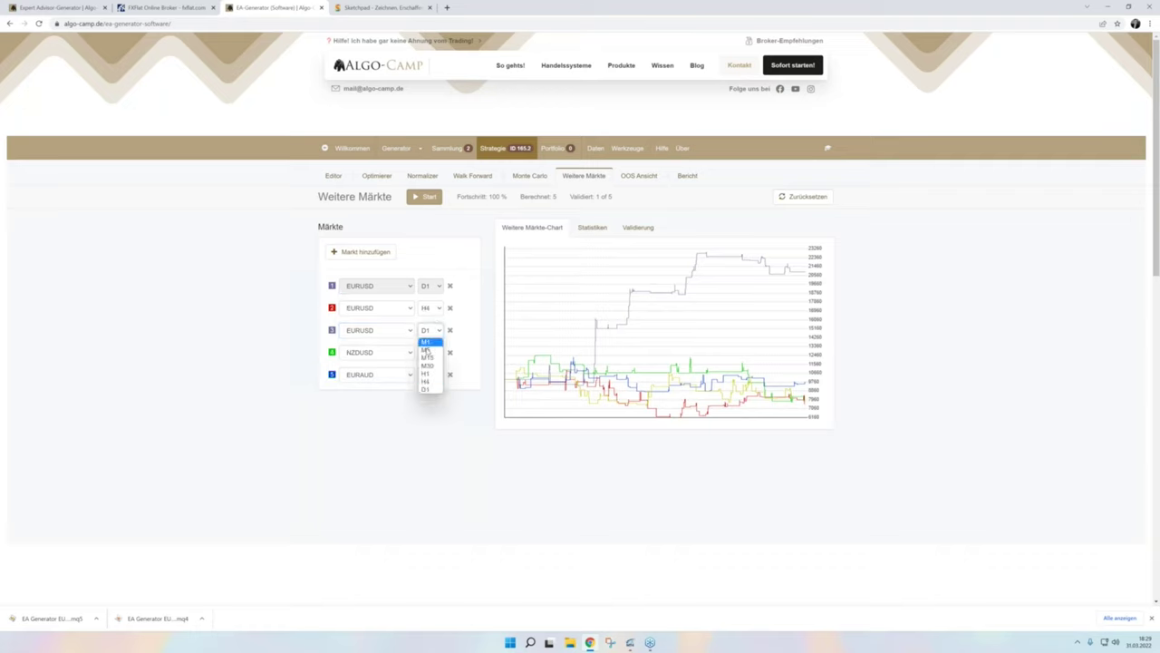
left_click(434, 373)
Step: Remove the NZDUSD and EURAUD markets and rerun the test on the three EURUSD timeframes
left_click(449, 374)
left_click(449, 352)
left_click(424, 196)
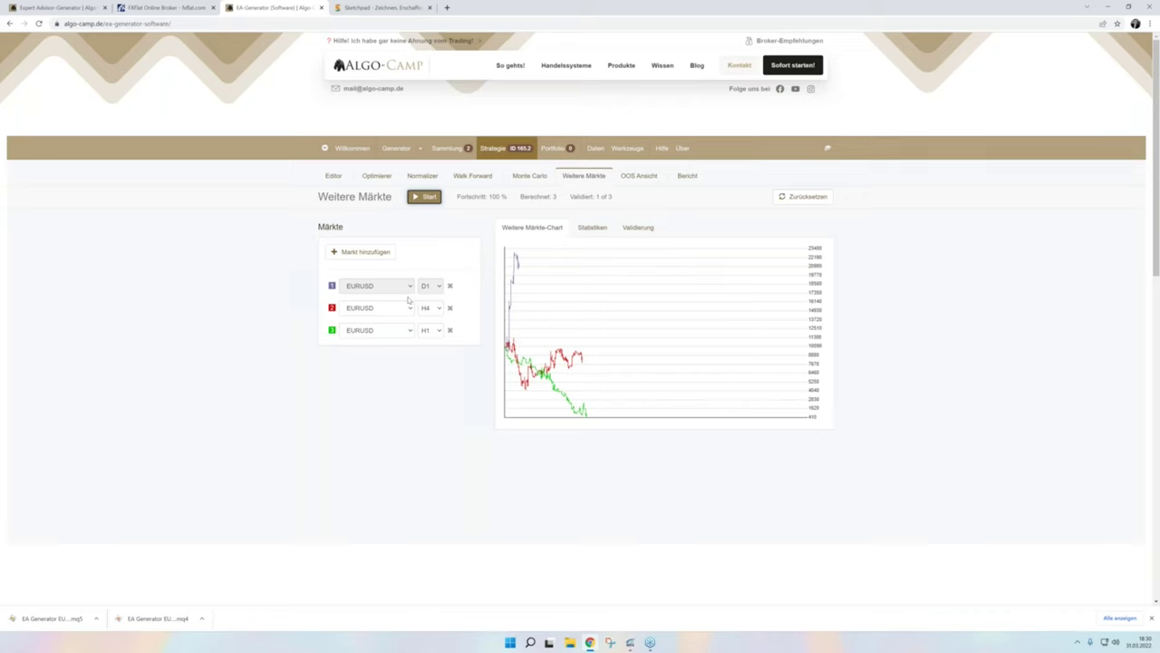
Step: Add four more markets to the Weitere Märkte list
left_click(381, 256)
left_click(381, 255)
left_click(381, 256)
left_click(382, 261)
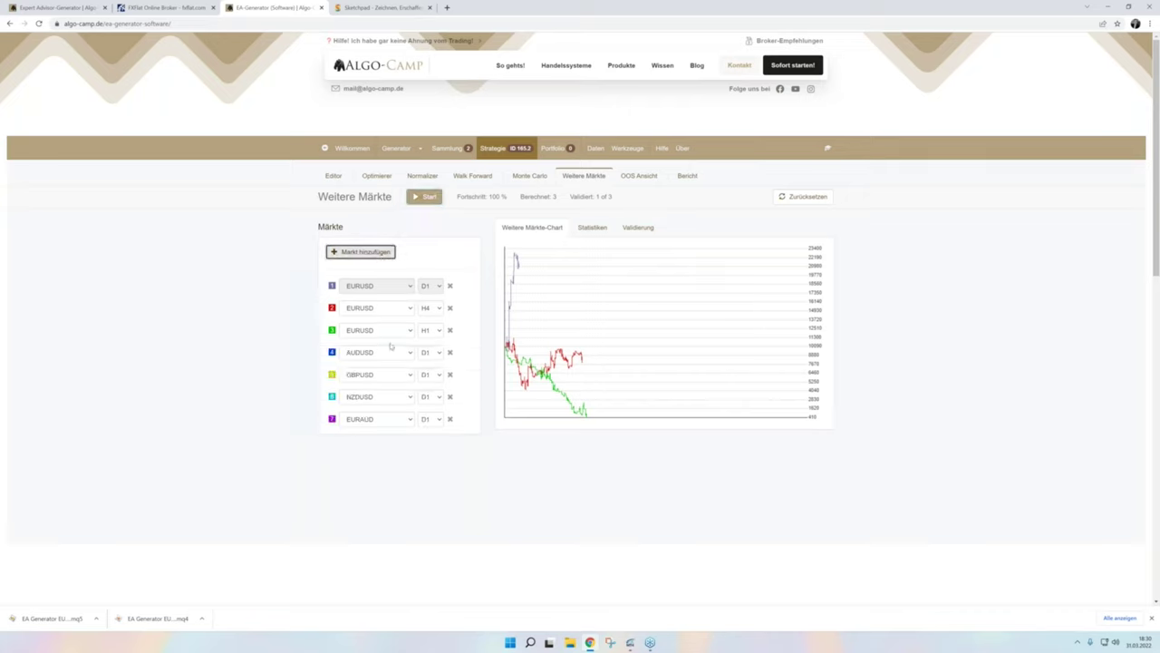
Step: Set the four added markets to USDCHF, CHFJPY, AUDUSD and FTTUSDT, and rerun the markets test
left_click(390, 352)
left_click(372, 505)
left_click(368, 374)
left_click(368, 439)
left_click(379, 396)
left_click(373, 435)
left_click(376, 419)
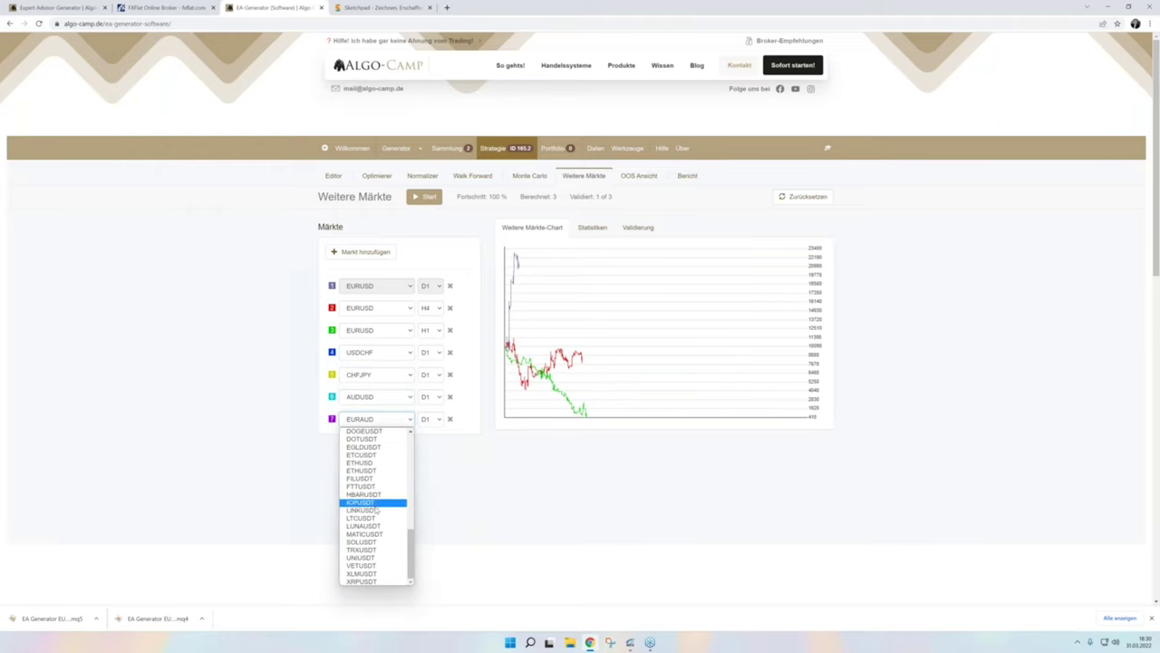
left_click(374, 486)
left_click(426, 197)
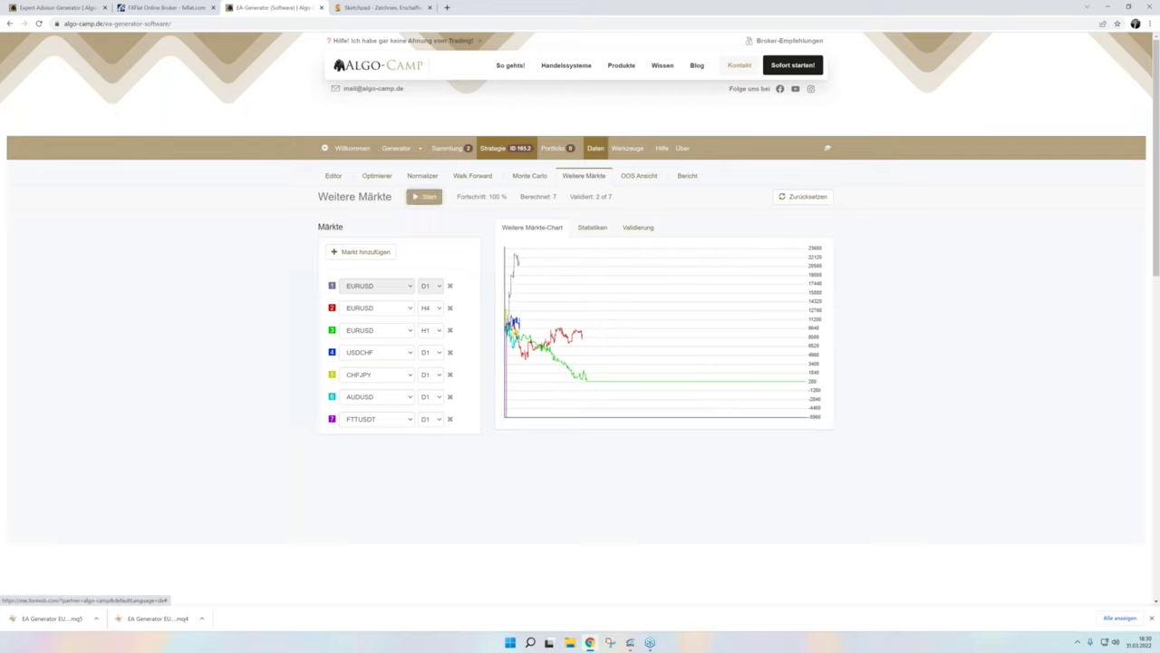
Step: Examine the data import page and the general account and backtest settings
left_click(595, 148)
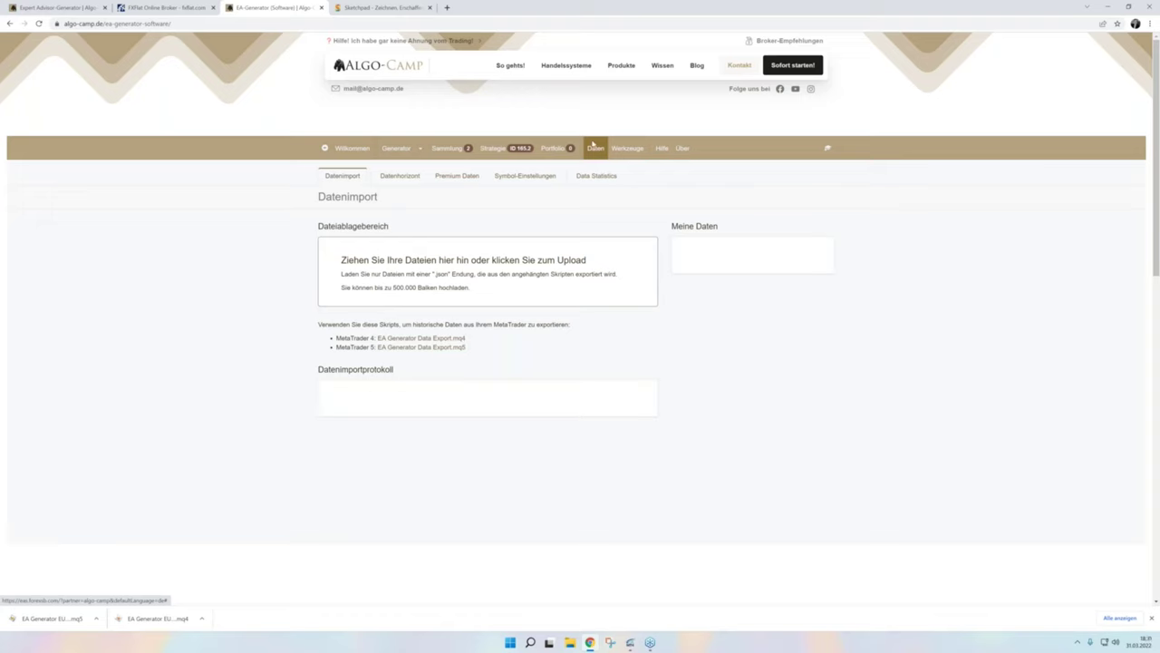
left_click(627, 148)
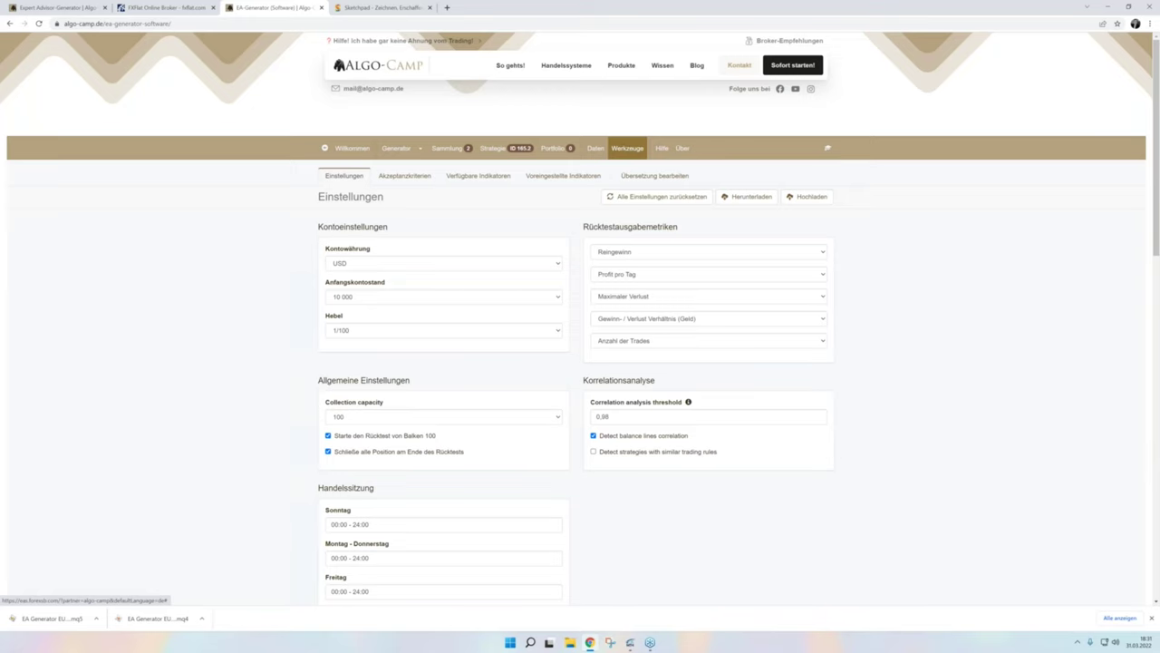
left_click(596, 148)
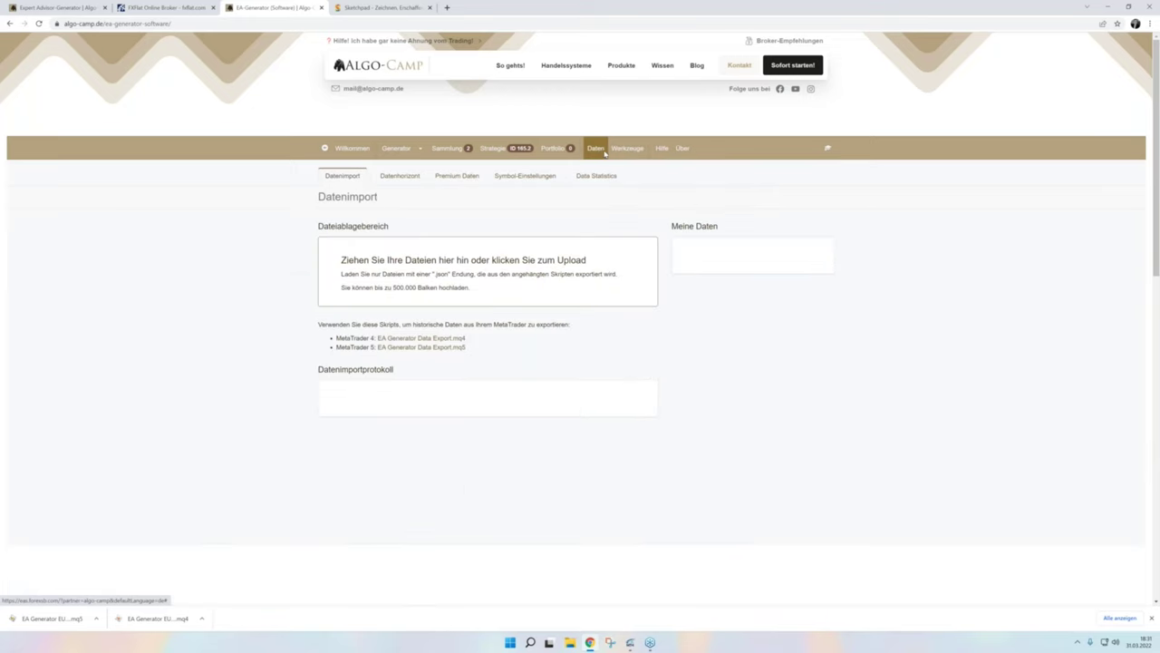
left_click(629, 150)
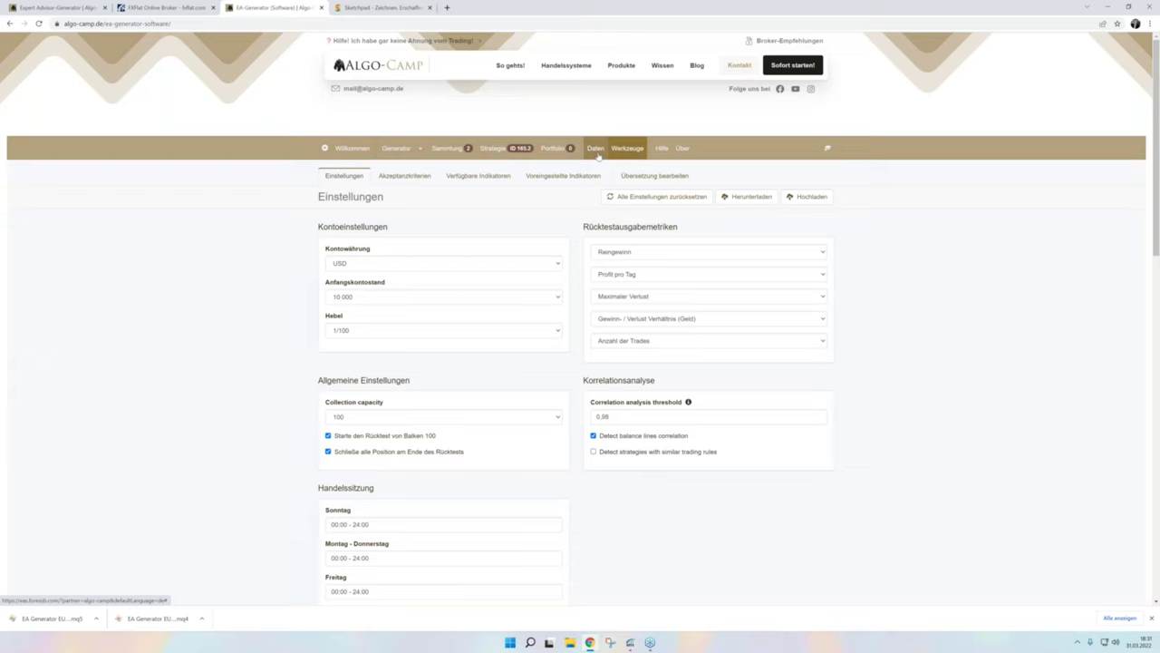
scroll(534, 298, "down", 3)
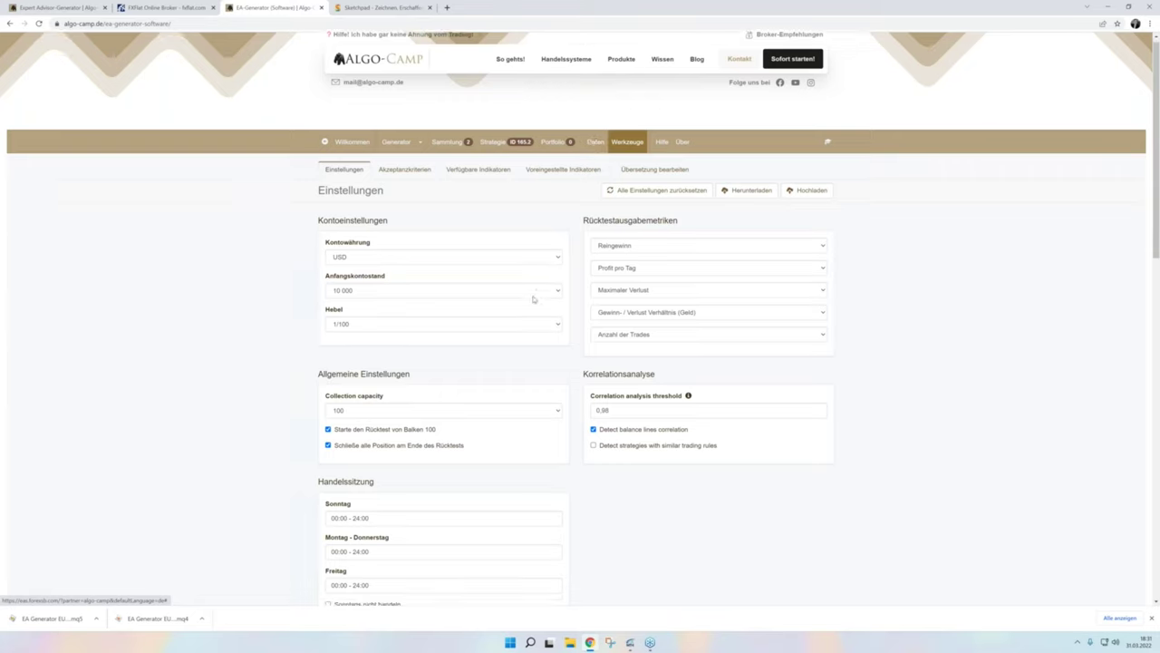
scroll(436, 284, "up", 3)
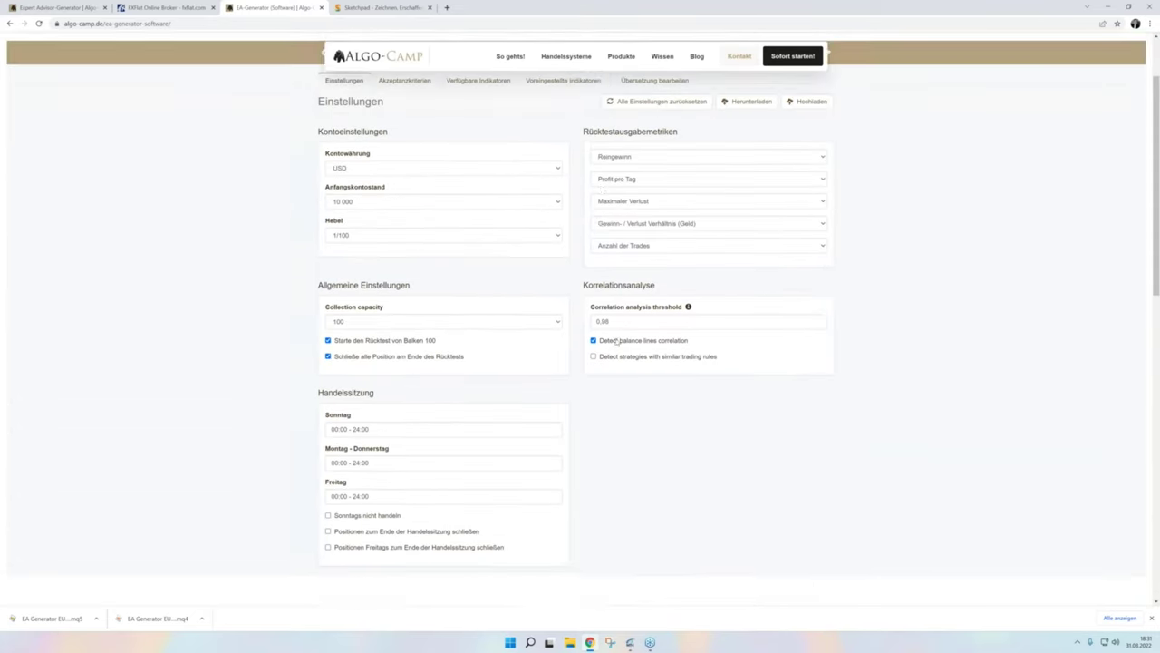
Step: Examine the EURUSD symbol settings for spread, swap and commission
left_click(596, 87)
left_click(531, 176)
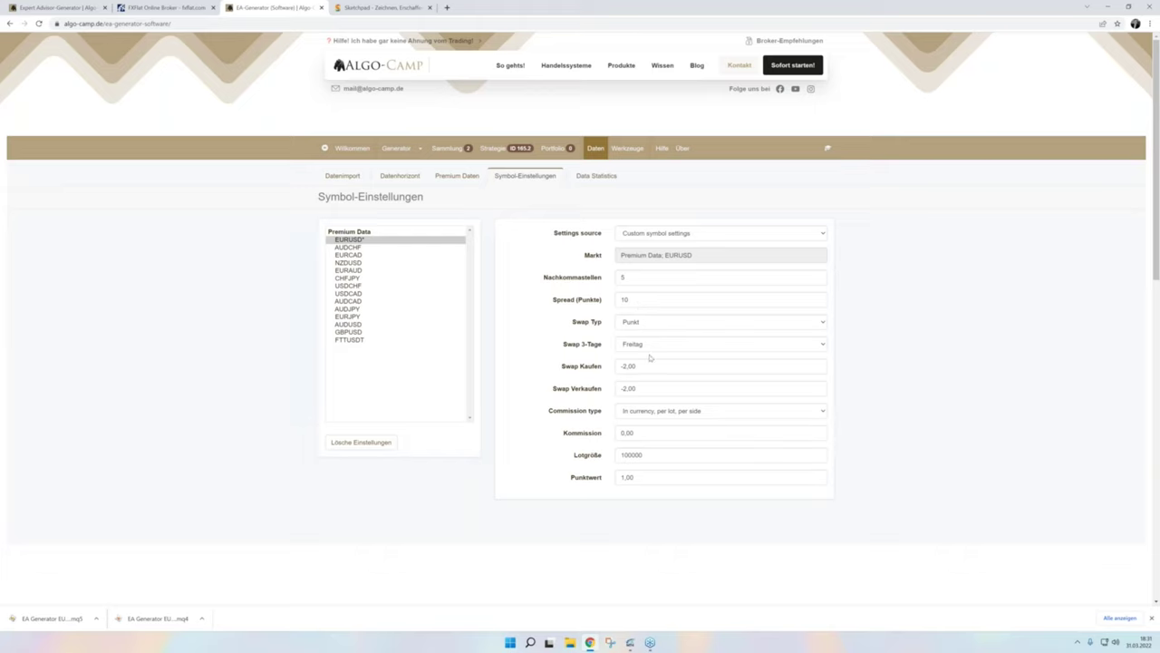
left_click(679, 435)
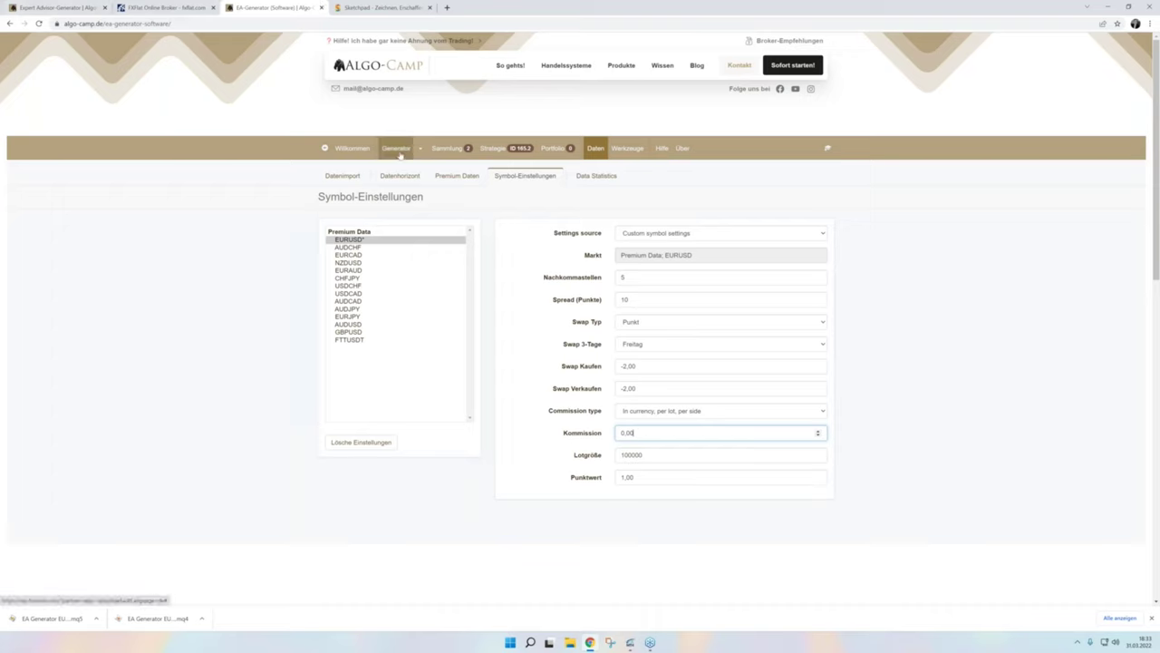
Step: Set the strategy generator's historical data to symbol EURUSD and period H1
left_click(396, 149)
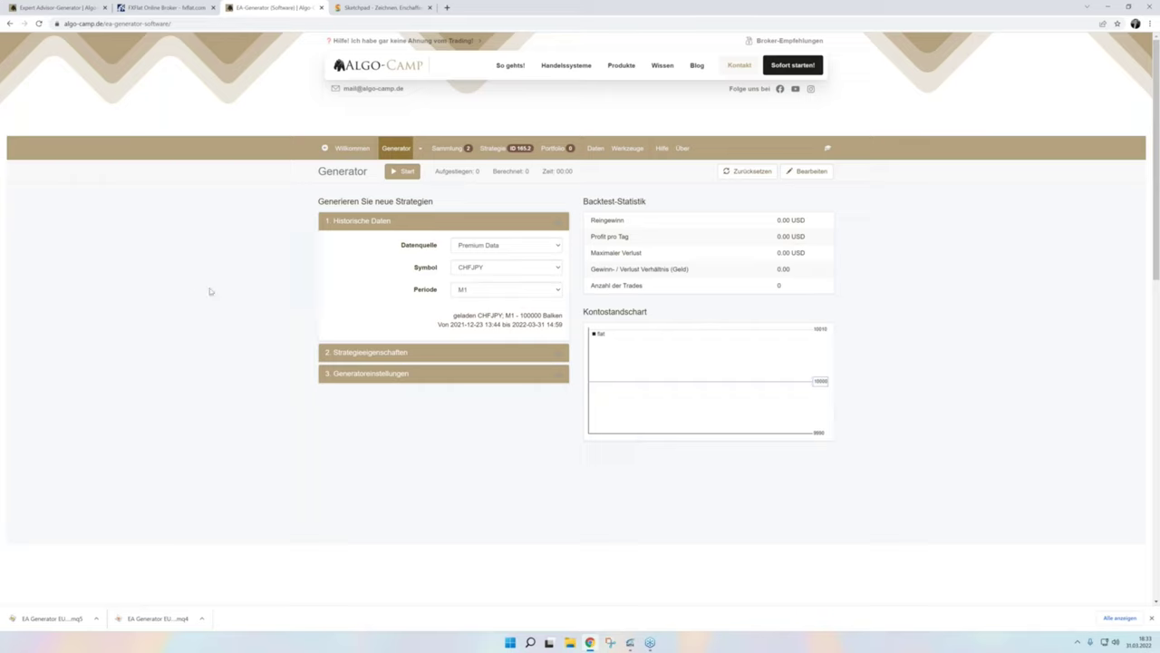
left_click(489, 271)
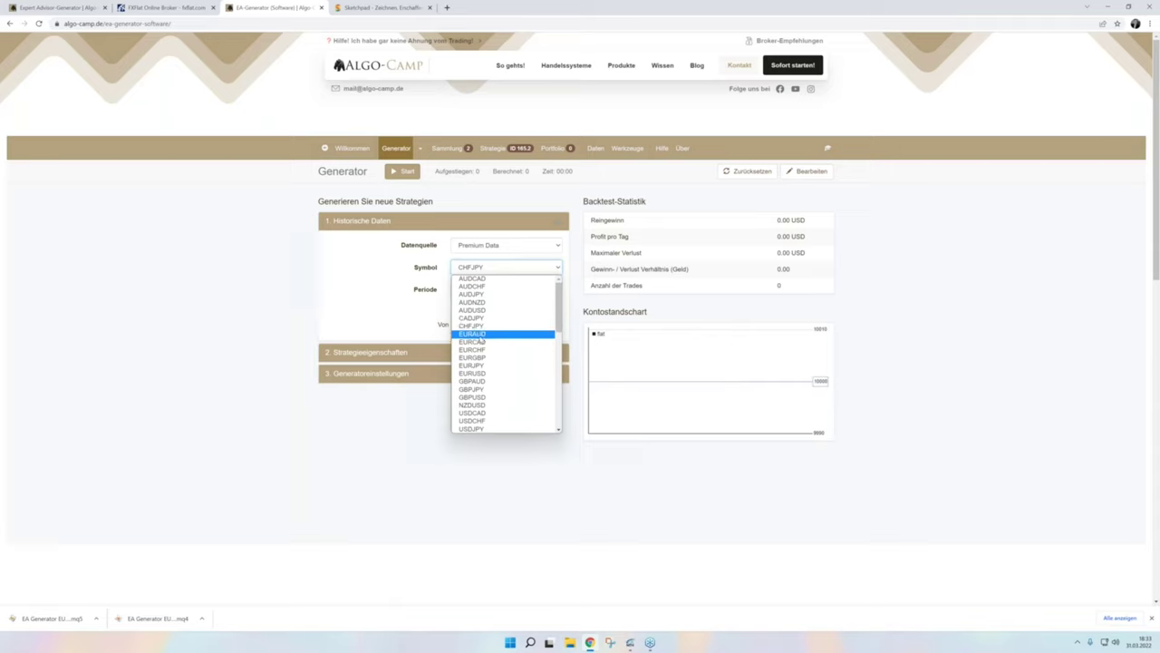
left_click(482, 372)
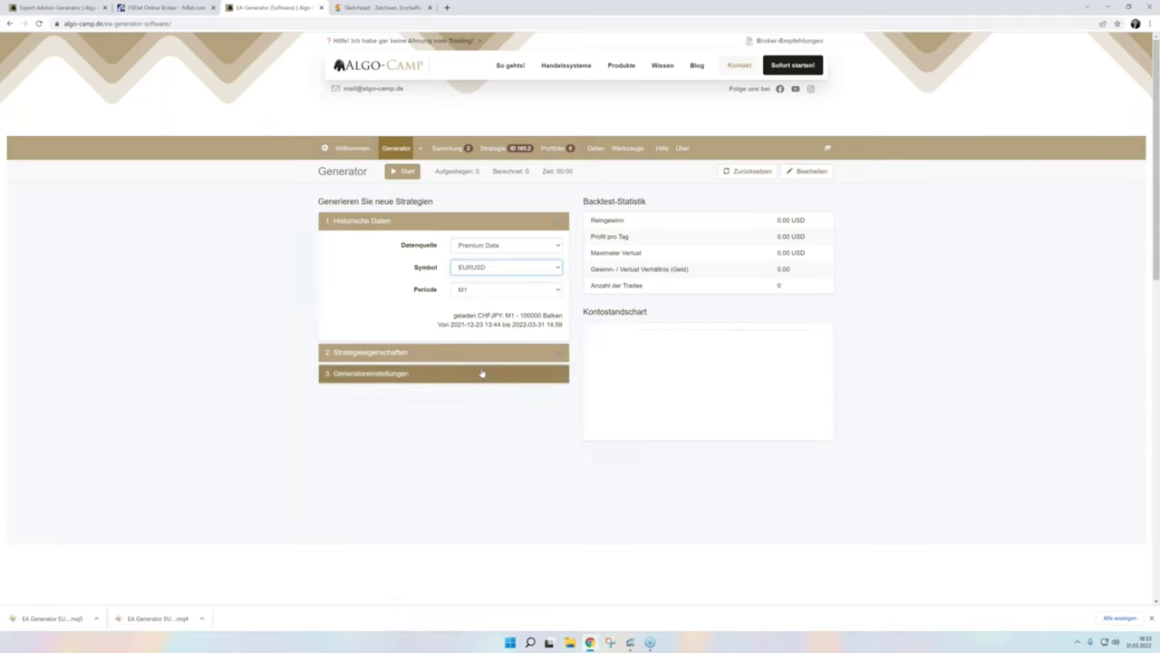
left_click(487, 292)
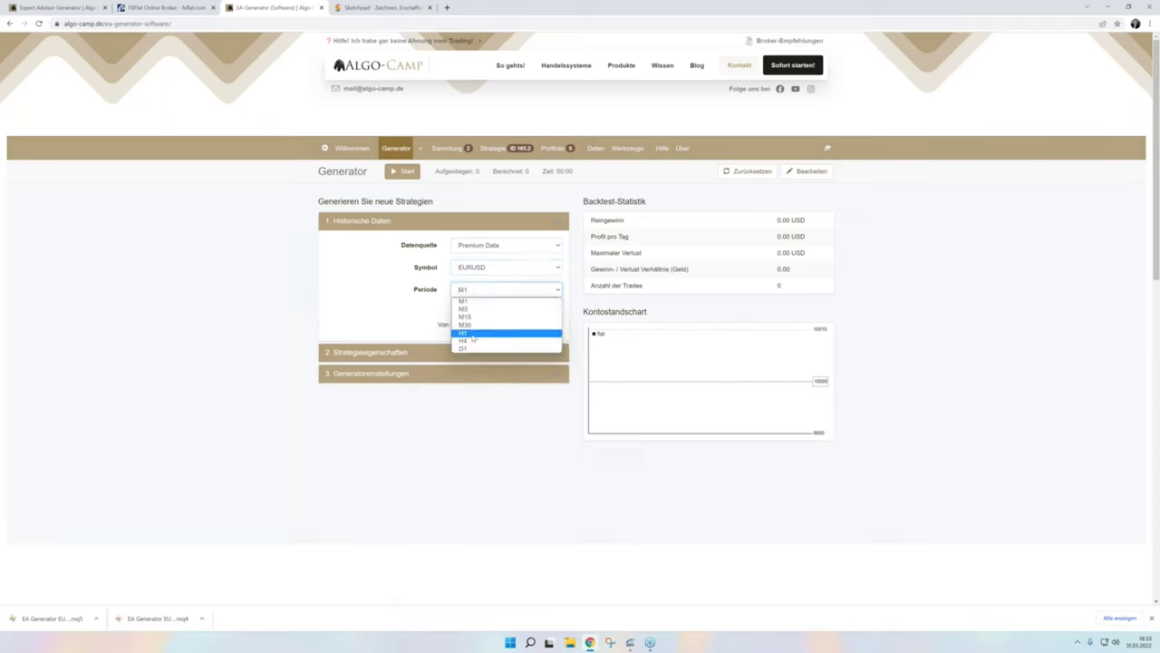
left_click(472, 334)
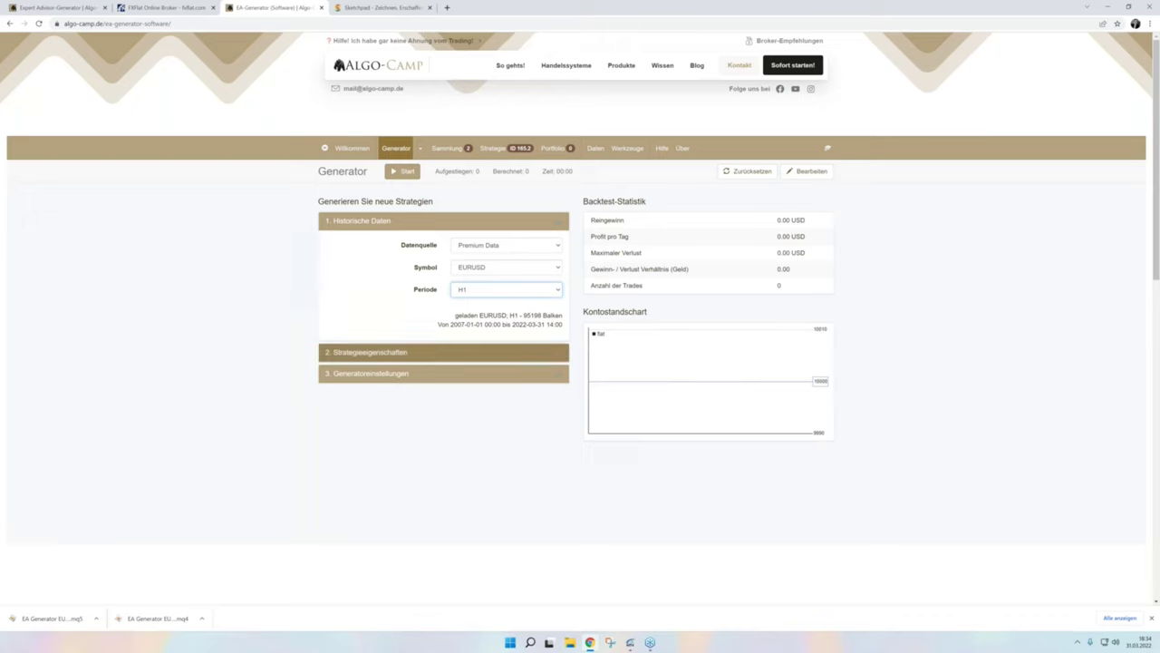
Step: Set the position size in the generator's strategy properties to 0.1
left_click(377, 352)
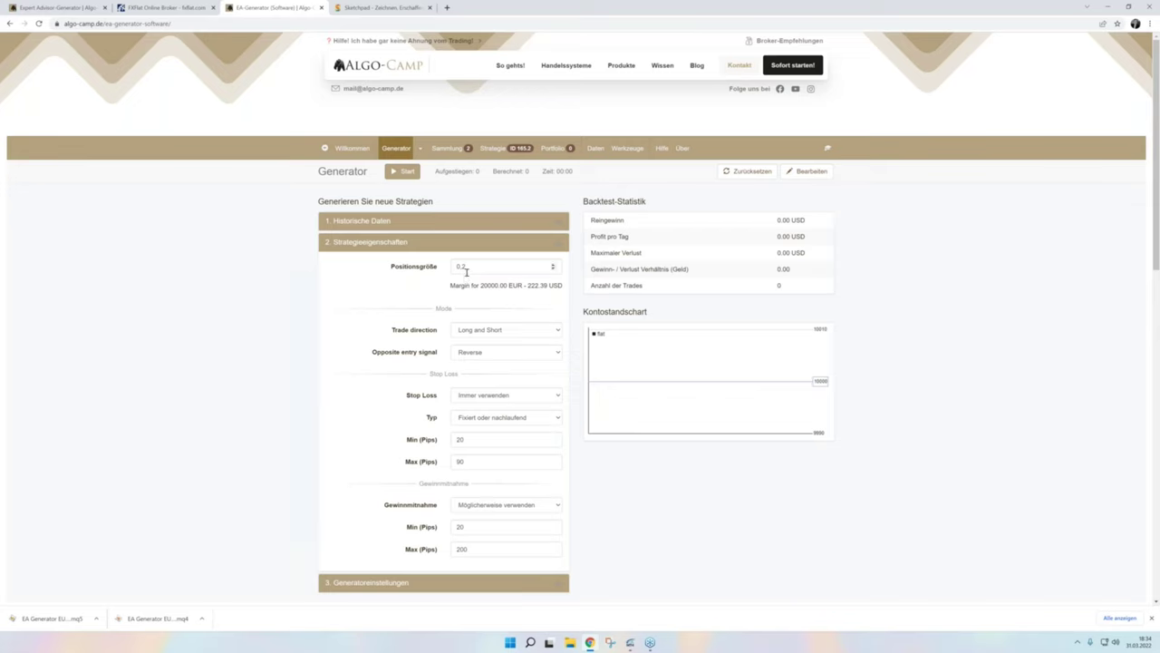
left_click(553, 270)
left_click(553, 269)
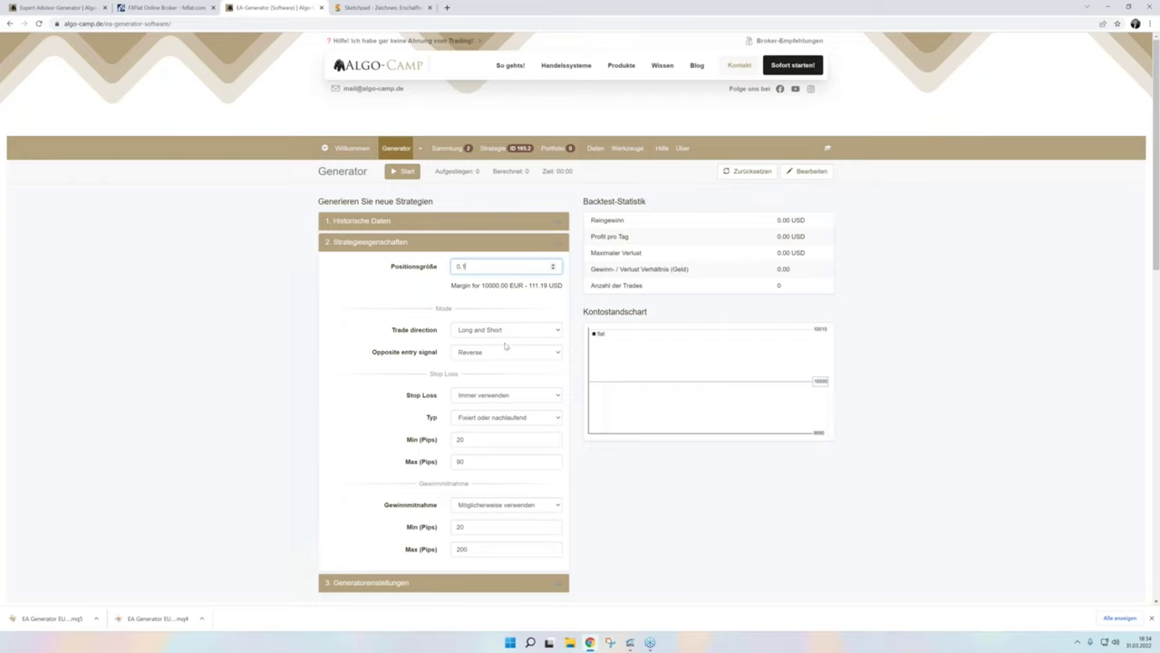
Step: Set the stop-loss range to 30 to 150 pips and choose "Möglicherweise verwenden" for take profit
scroll(472, 366, "down", 1)
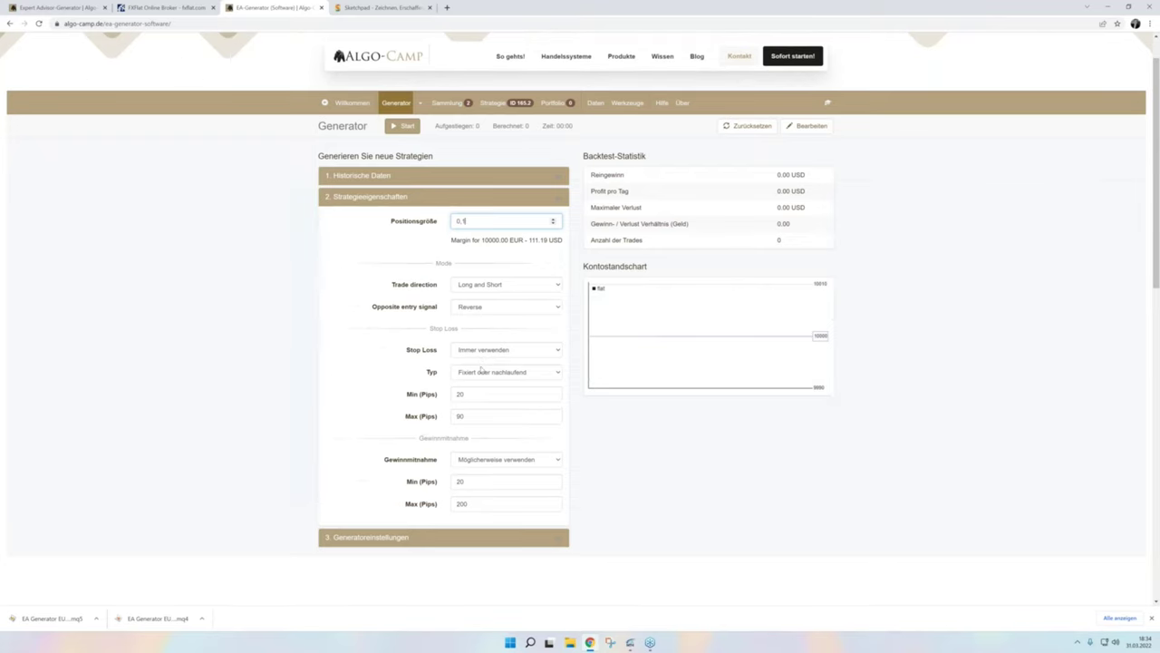
double_click(461, 415)
type("150")
double_click(459, 394)
type("30")
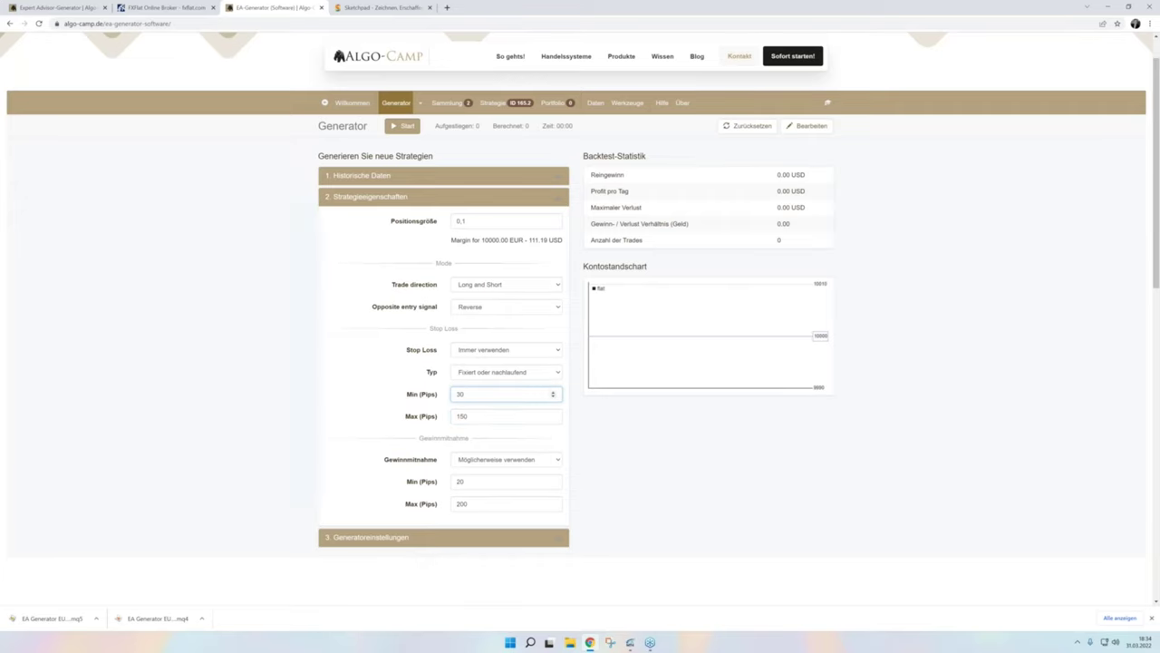
scroll(489, 413, "down", 1)
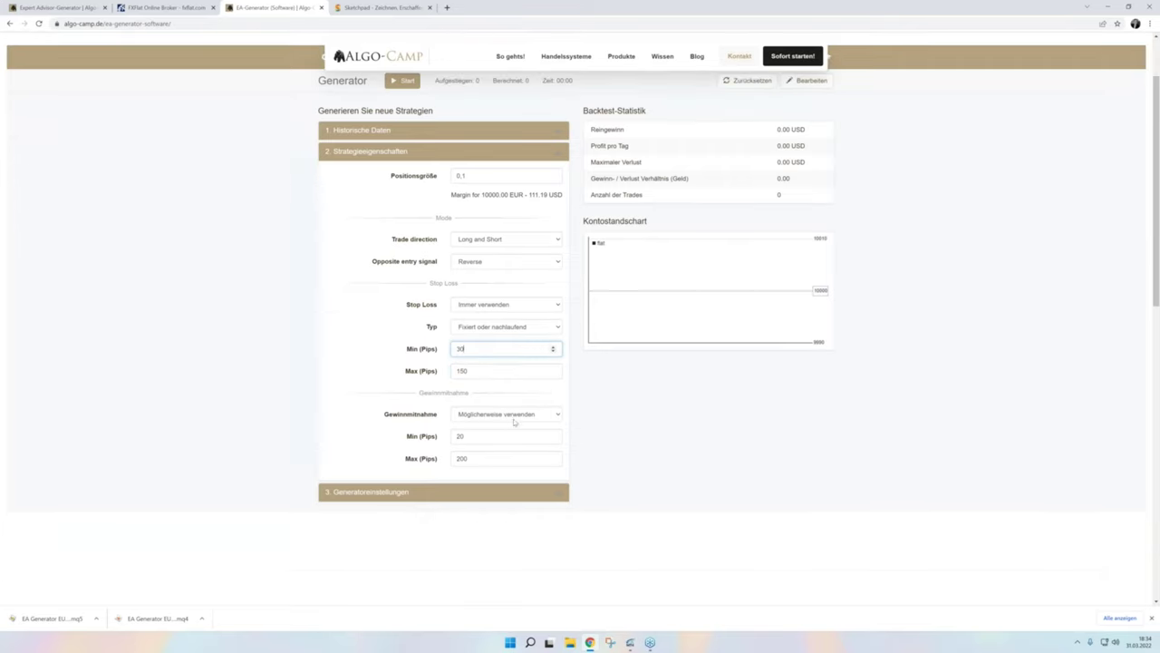
left_click(495, 416)
left_click(495, 437)
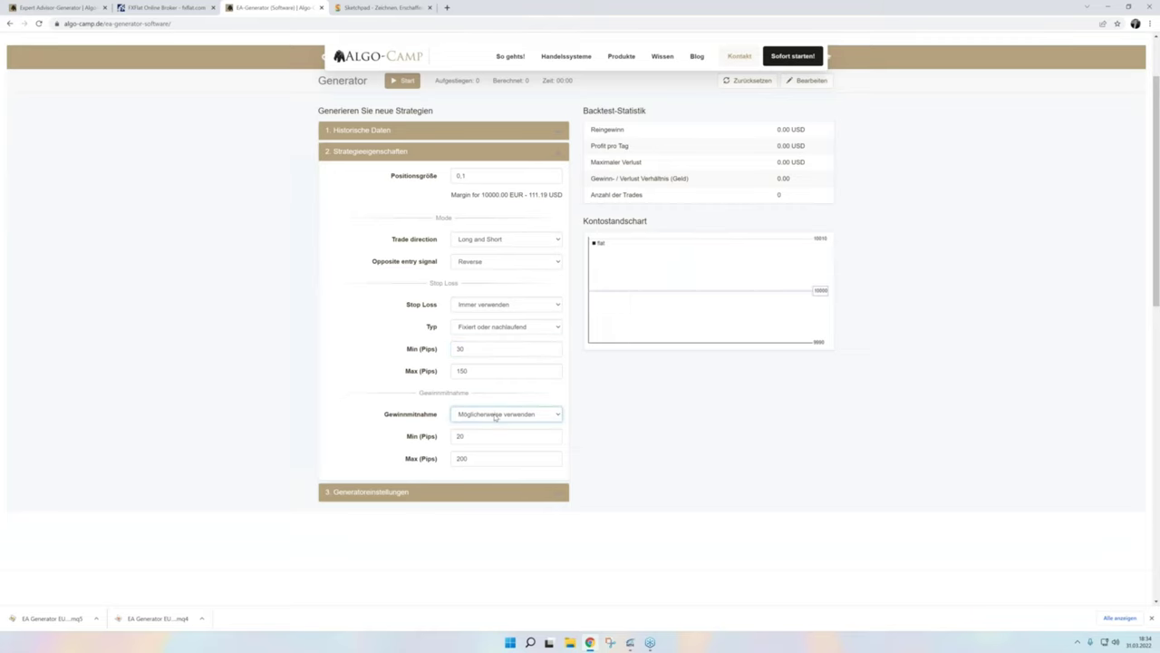
Step: Set the generator's maximum entry indicators to 6 and maximum exit indicators to 4
left_click(383, 489)
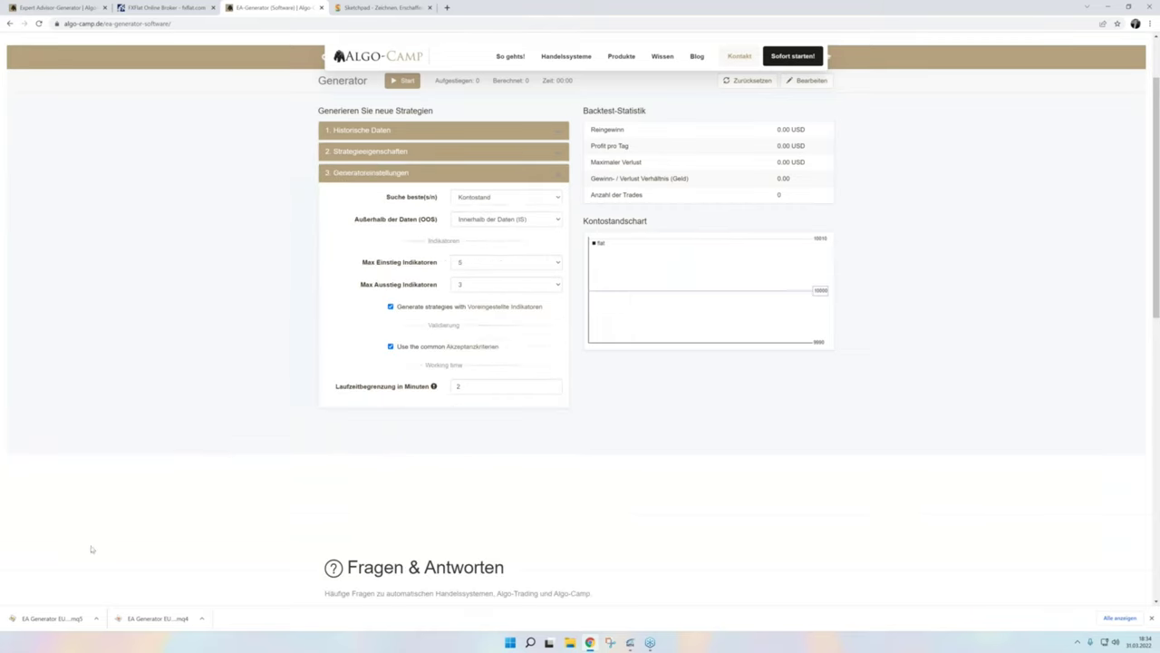
scroll(230, 442, "up", 2)
scroll(229, 442, "up", 1)
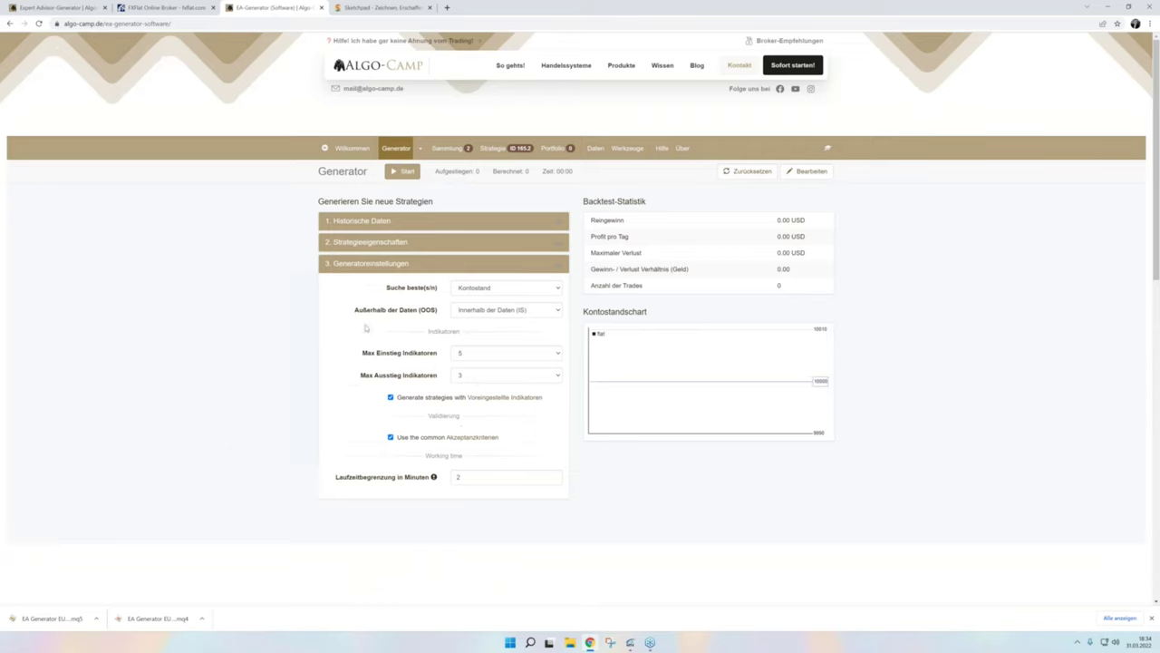
left_click(471, 356)
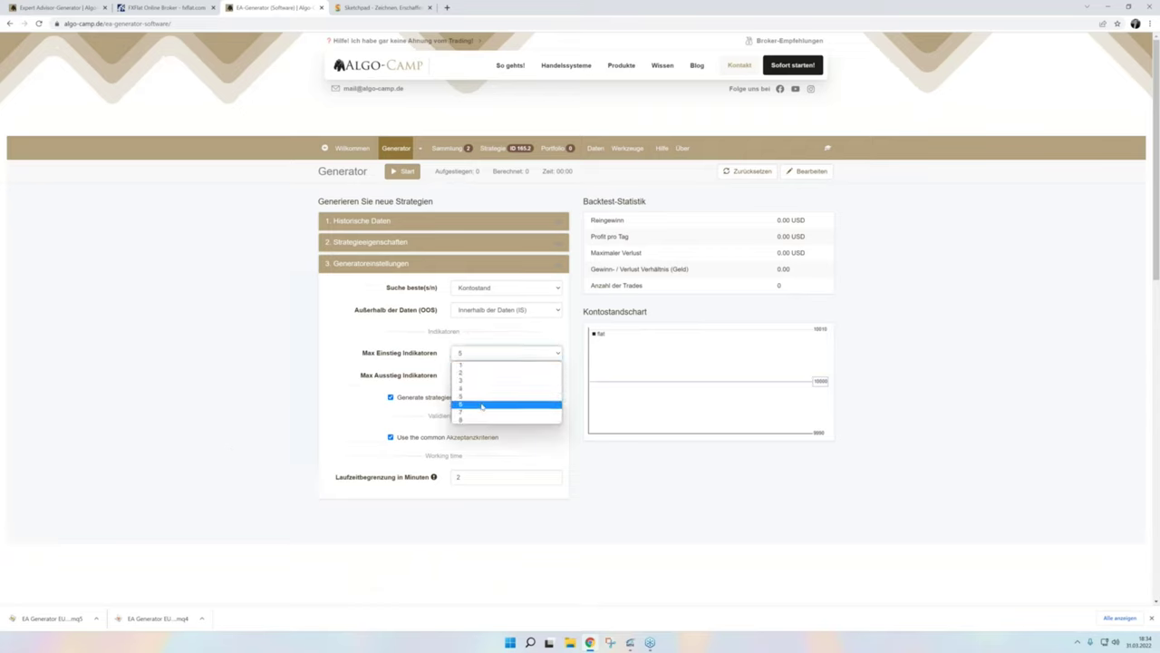
left_click(482, 407)
left_click(475, 379)
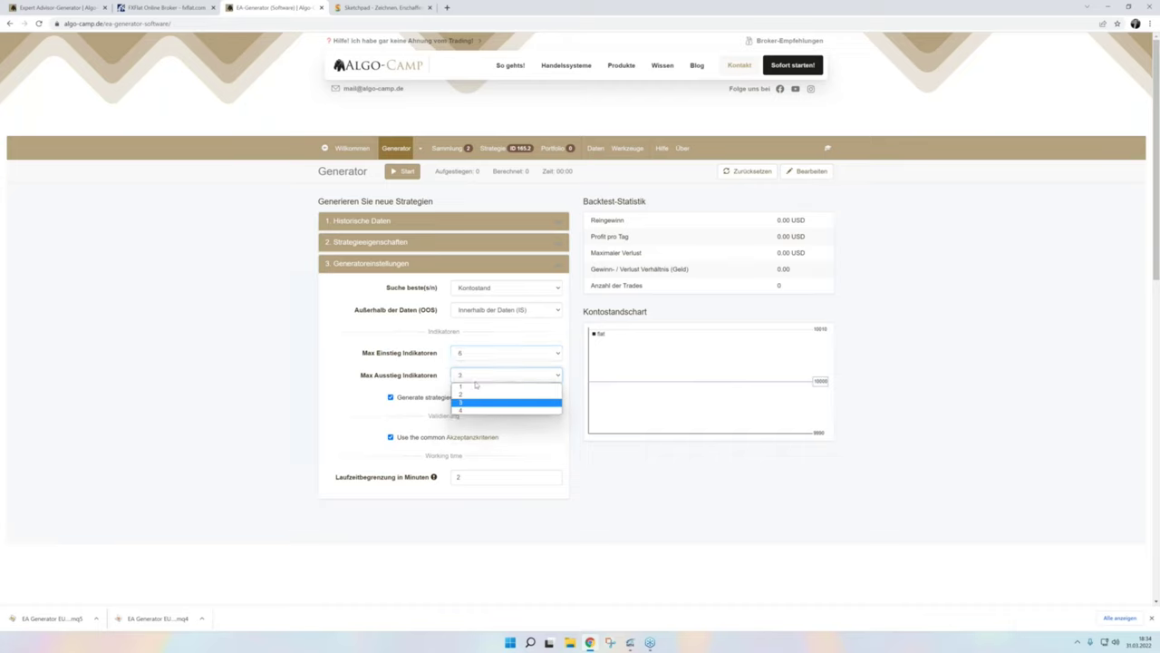
left_click(477, 410)
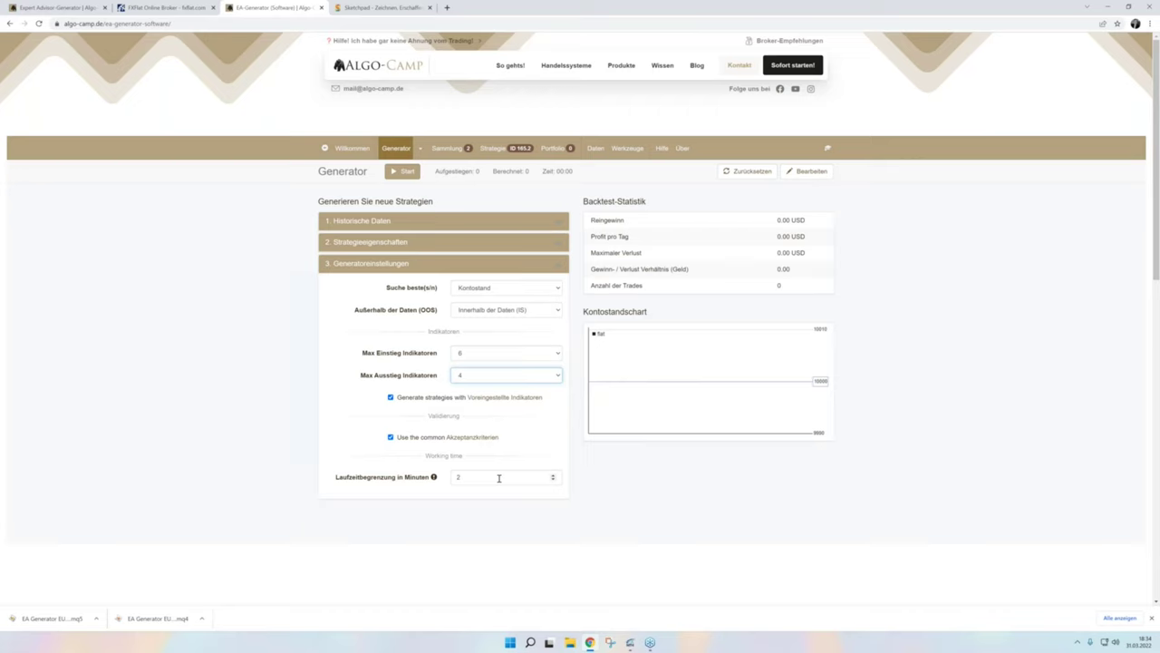
Step: Set the generator's runtime limit to 2 minutes and start generating strategies
left_click(456, 477)
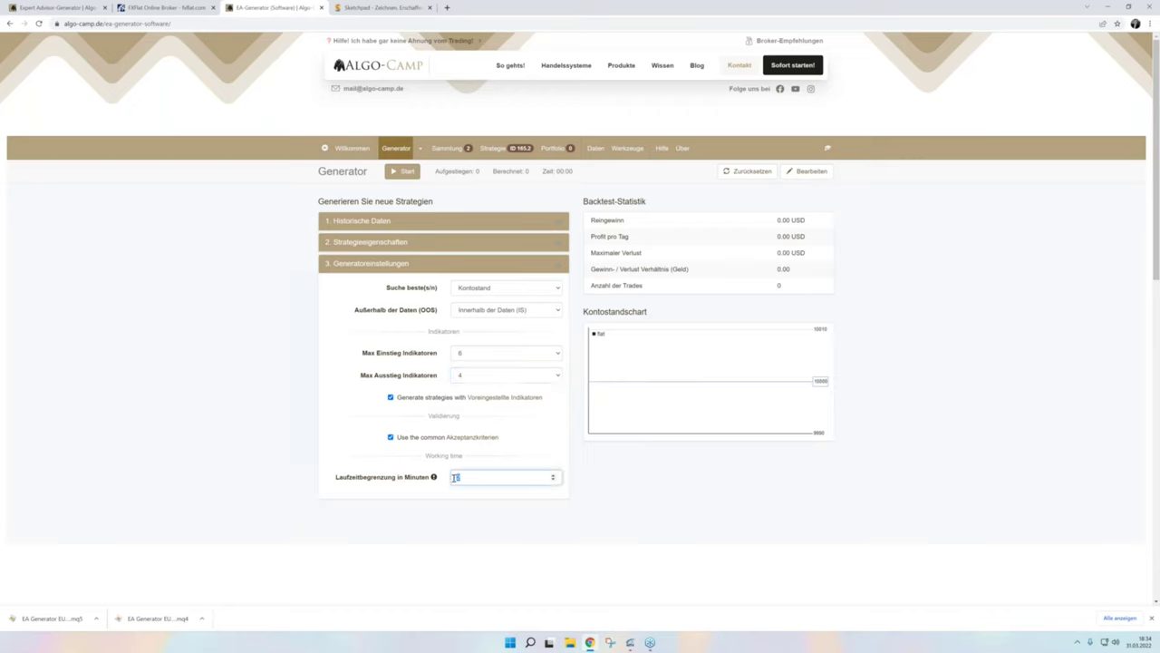
left_click_drag(456, 477, 470, 475)
left_click(410, 177)
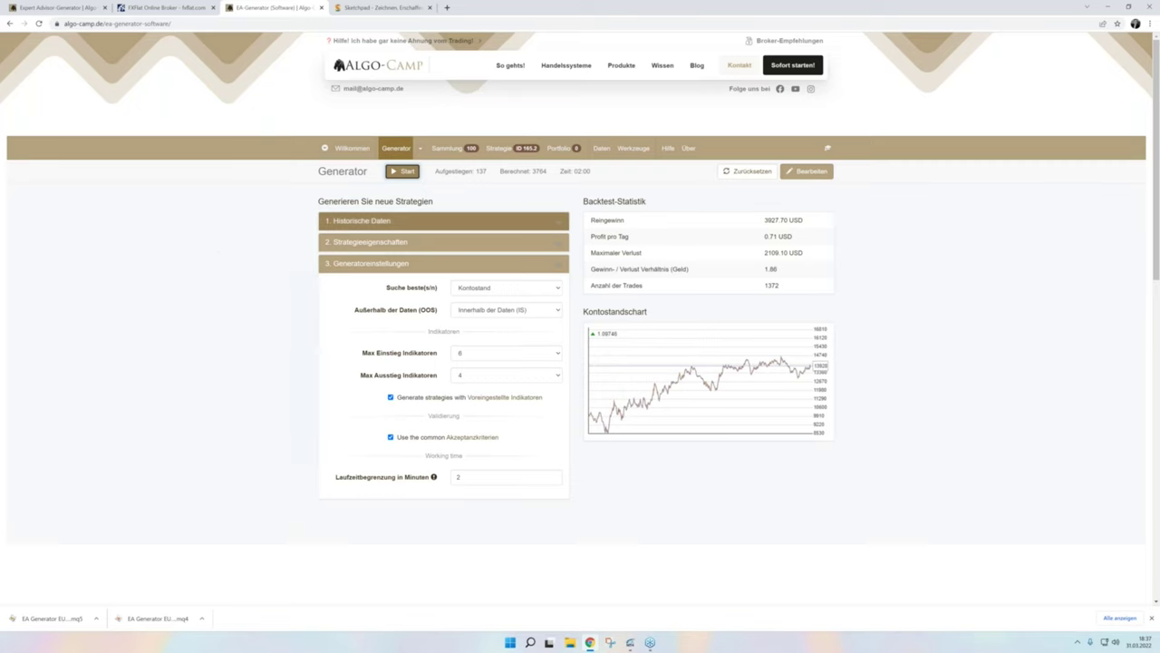
Step: Open the strategy collection and download the EURUSD H1 strategy ID 223.1 as MQ4 and MQ5 Expert Advisors
left_click(446, 150)
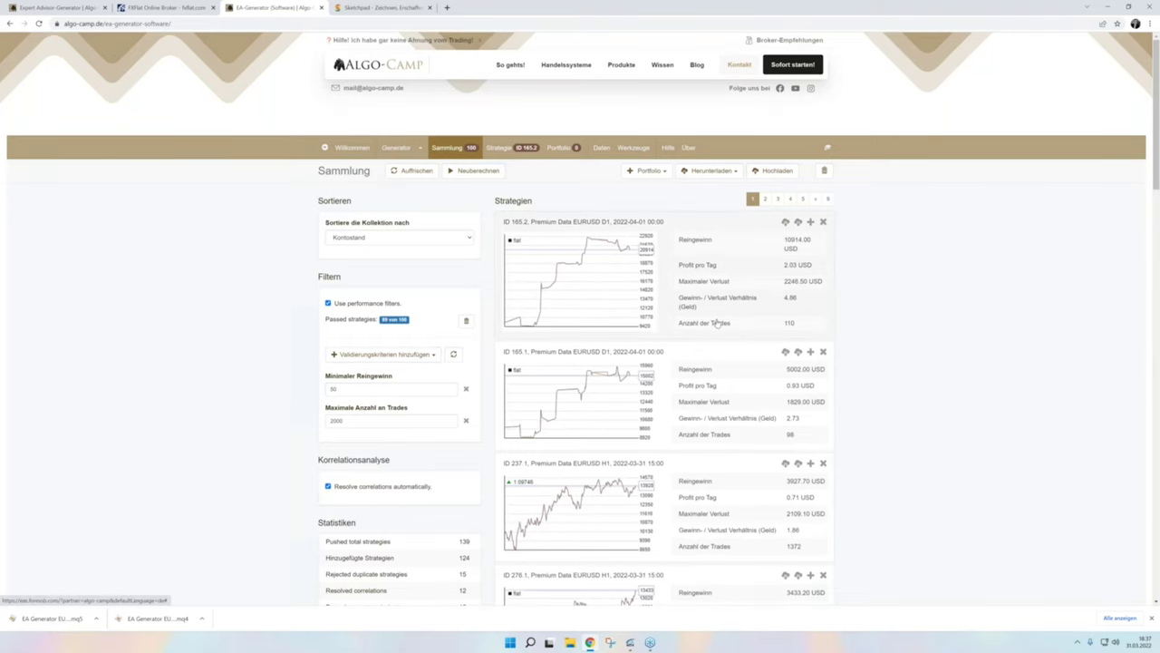
scroll(717, 323, "down", 3)
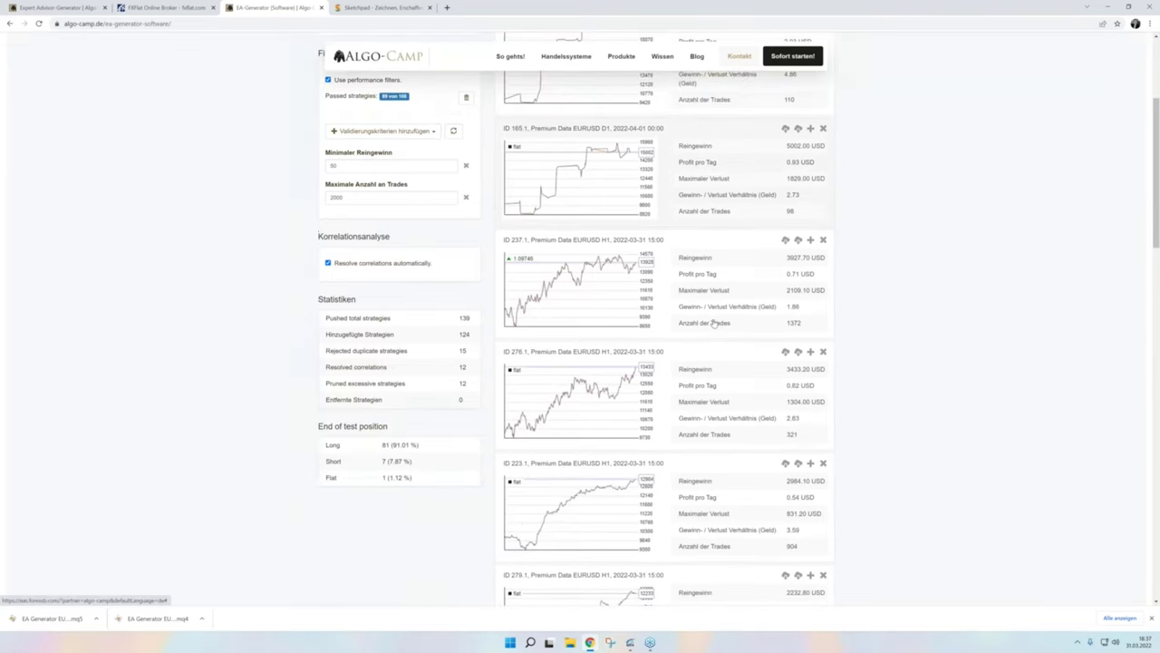
scroll(713, 323, "up", 3)
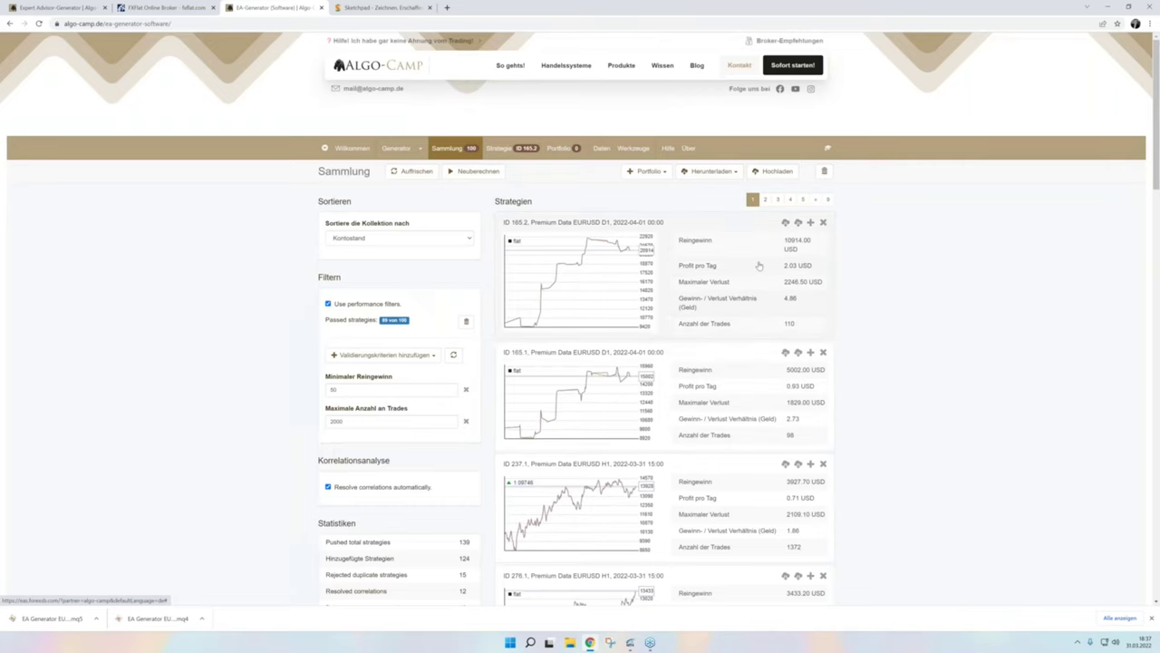
scroll(767, 262, "down", 1)
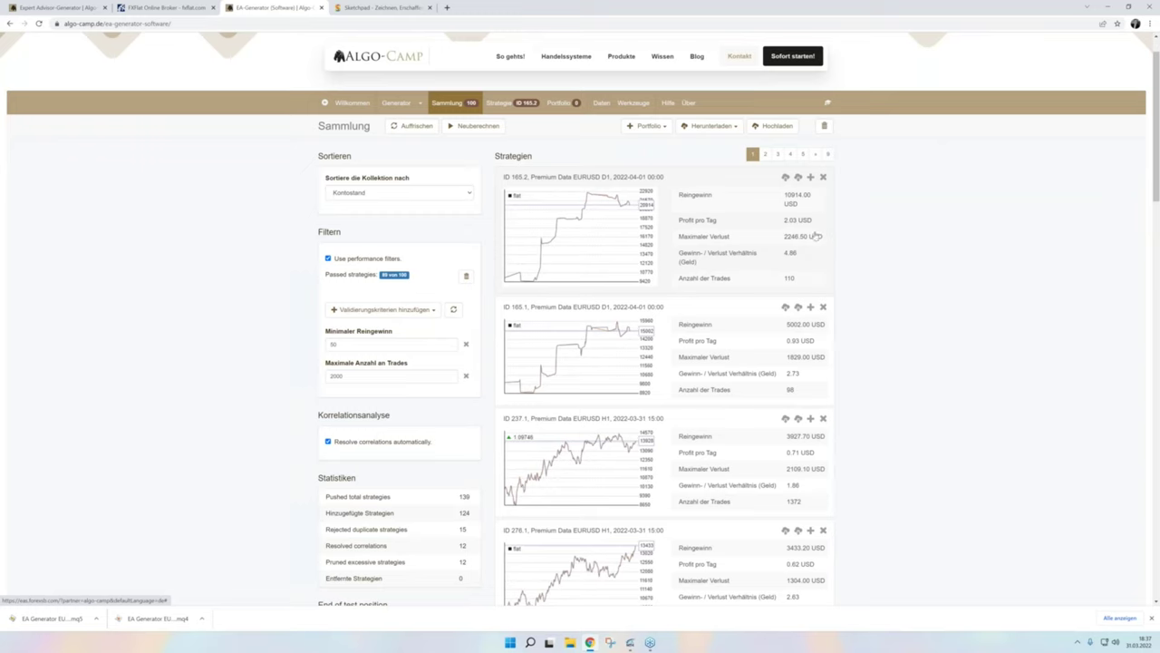
scroll(750, 275, "down", 5)
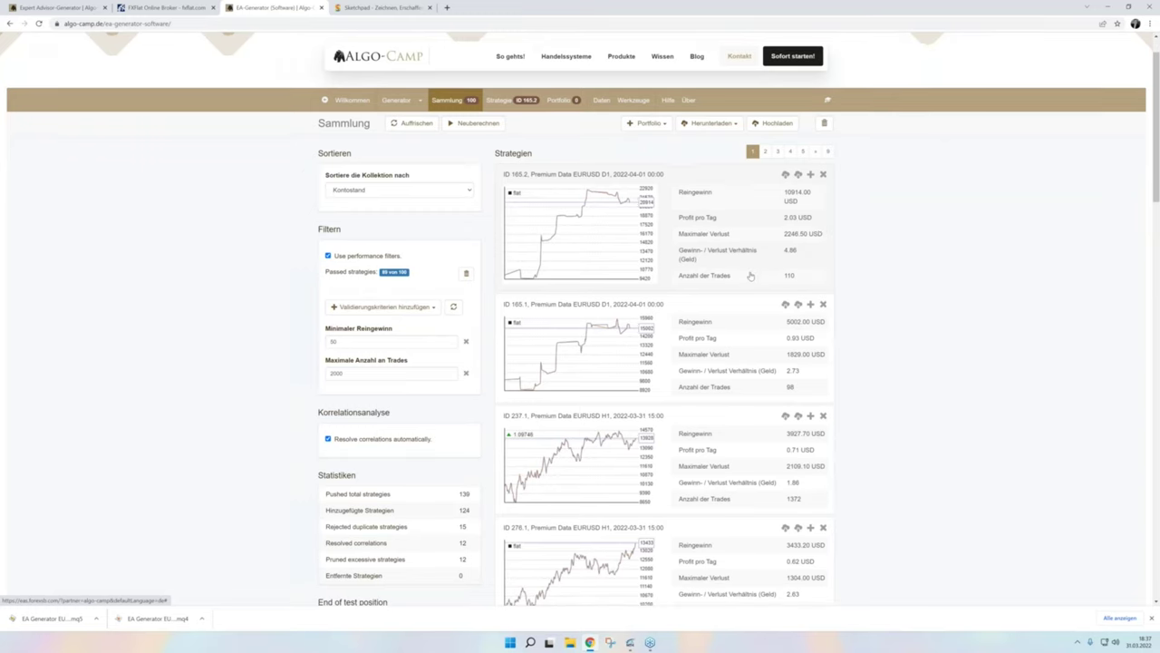
scroll(743, 274, "down", 3)
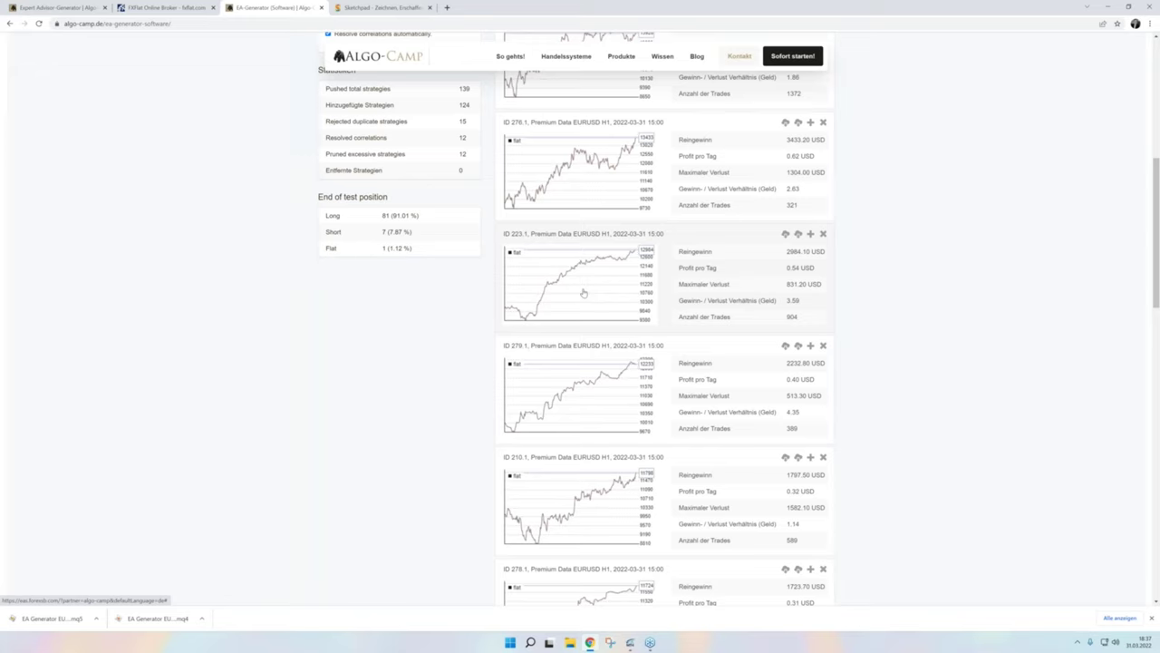
left_click(786, 234)
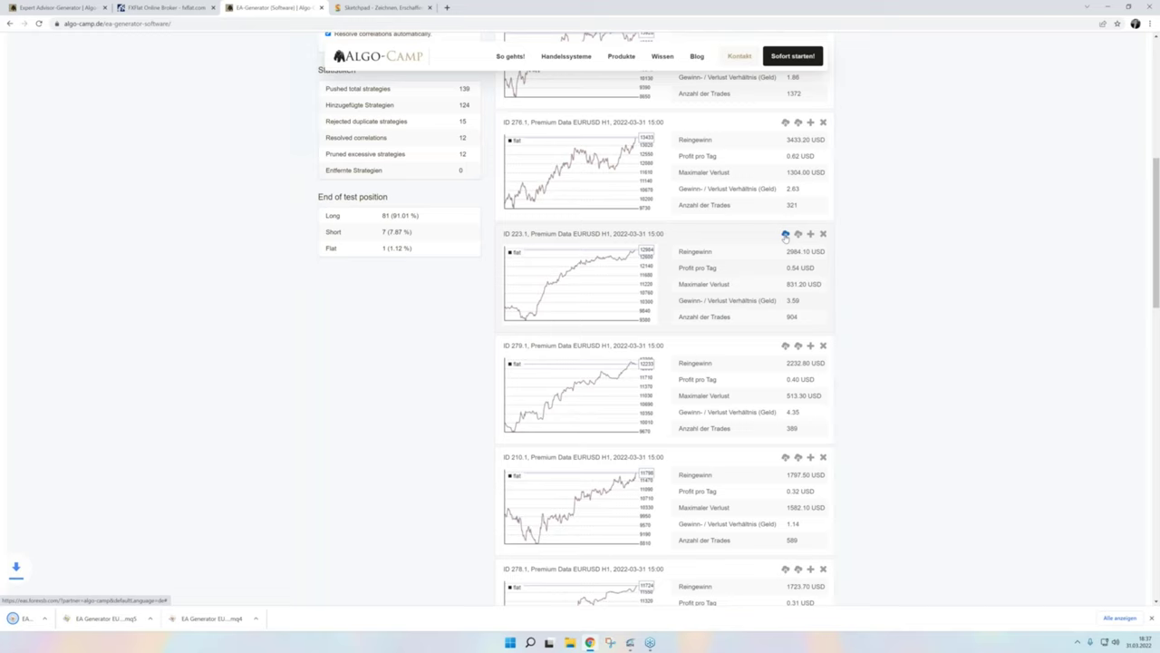
left_click(798, 234)
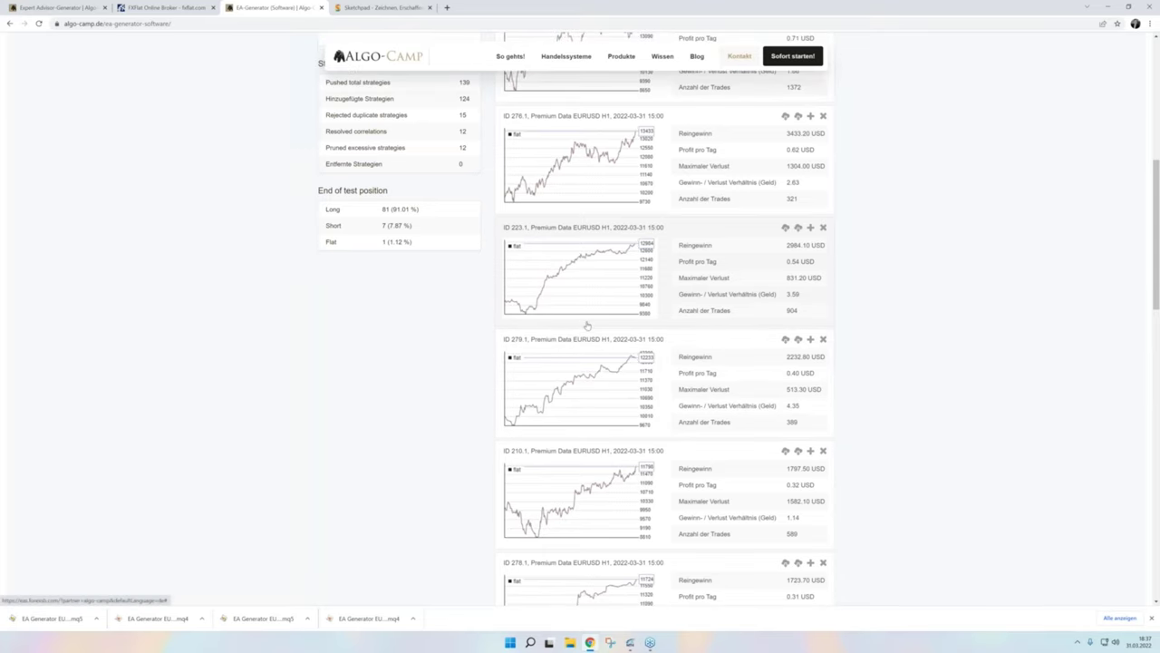
Step: Browse the balance charts and statistics of the generated strategies across the first five pages of the collection
scroll(589, 327, "down", 1)
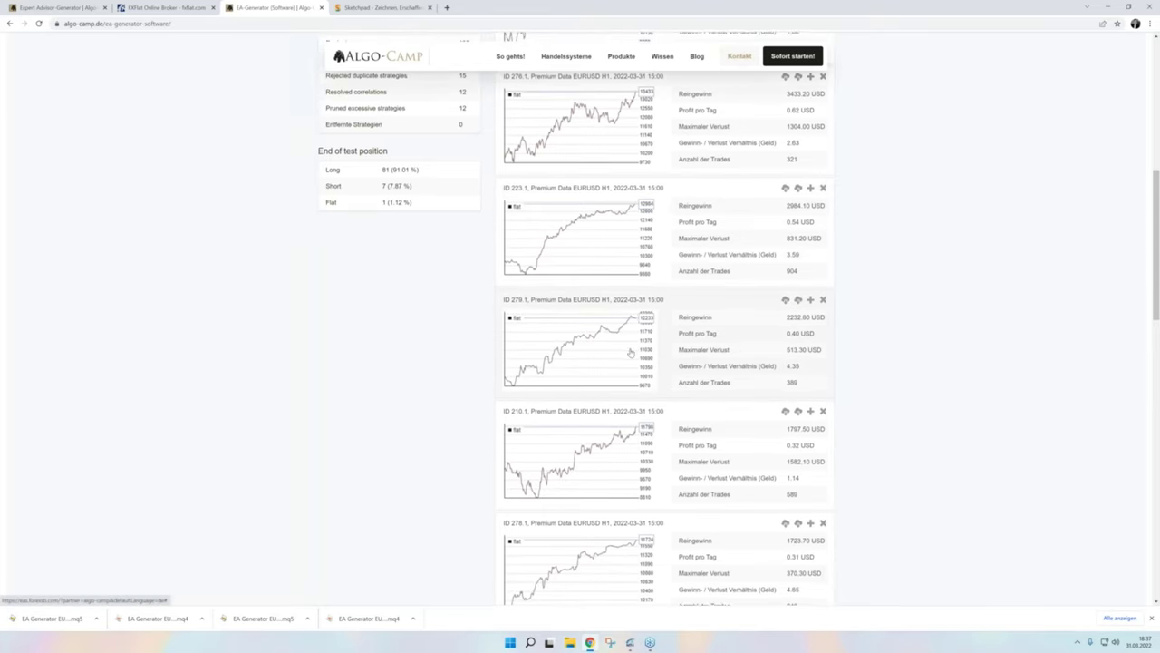
scroll(693, 312, "down", 3)
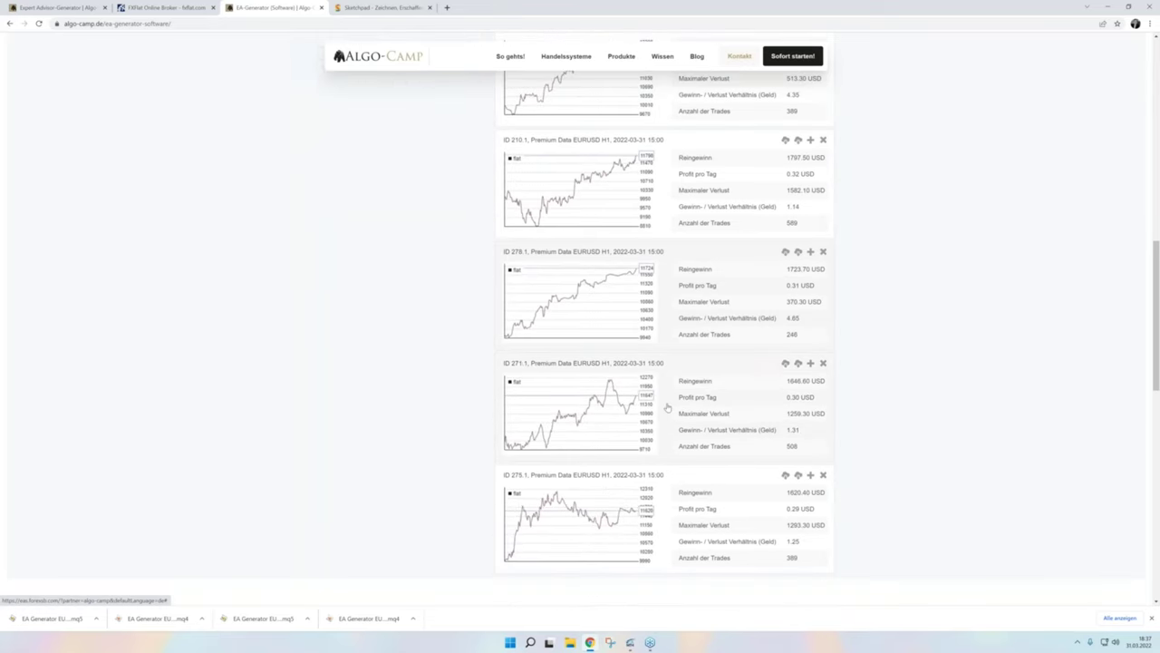
scroll(666, 404, "down", 2)
scroll(651, 405, "up", 10)
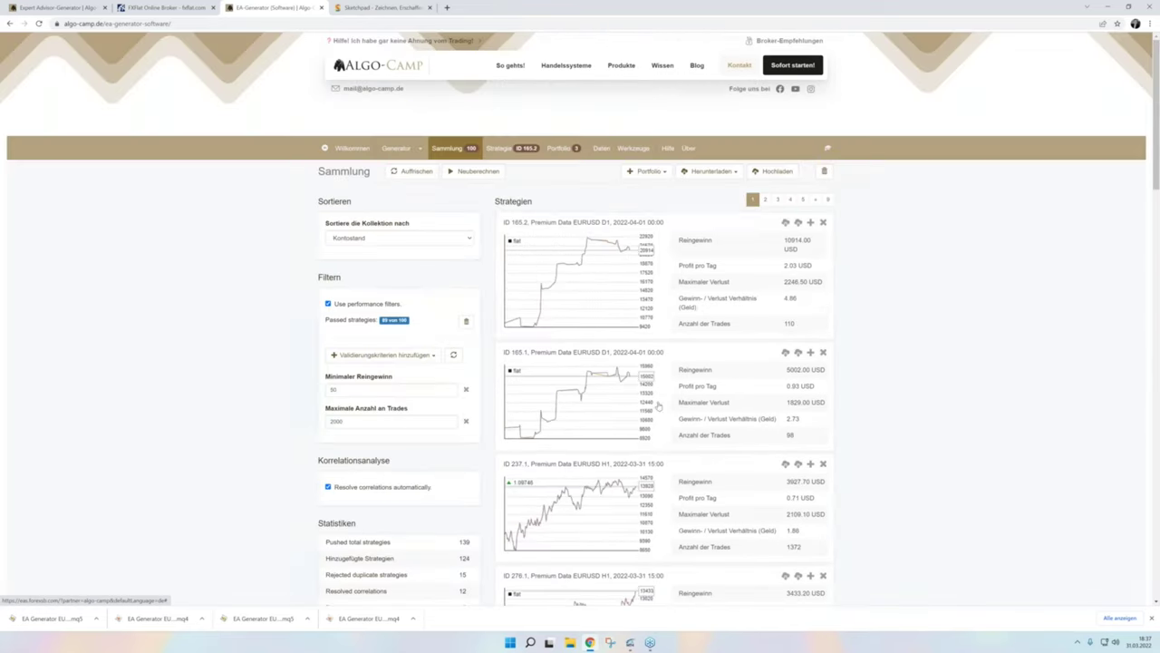
left_click(765, 201)
left_click(778, 201)
left_click(790, 201)
left_click(803, 200)
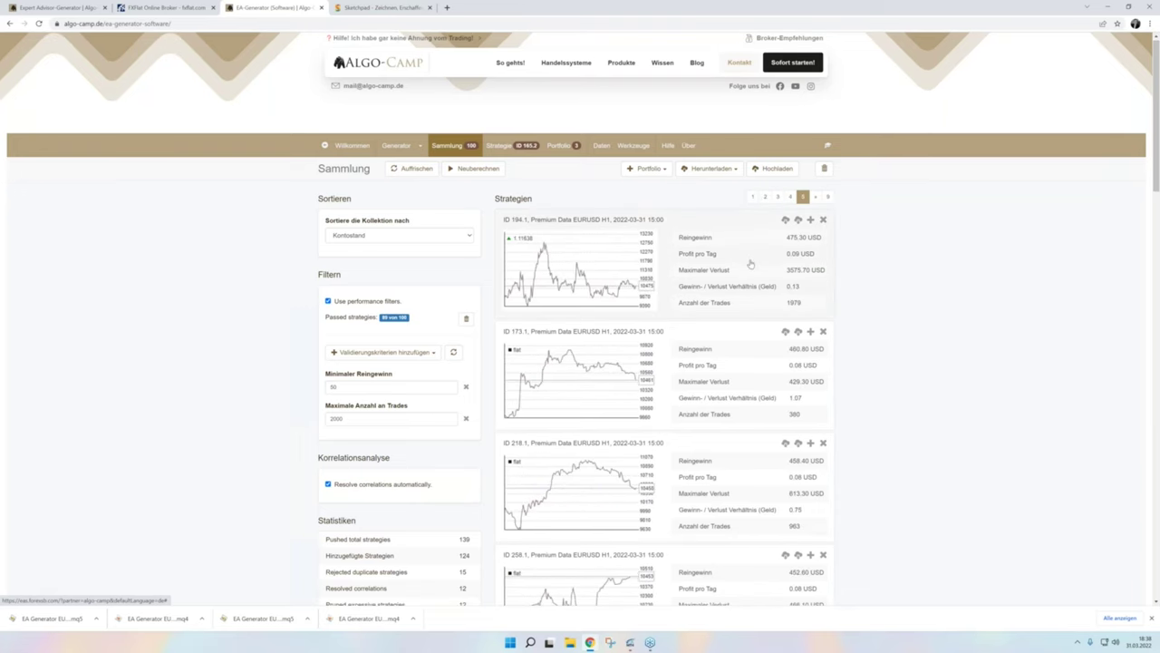
Step: Filter the collection by a minimum net profit of 500 and a maximum of 1500 trades
scroll(347, 290, "down", 1)
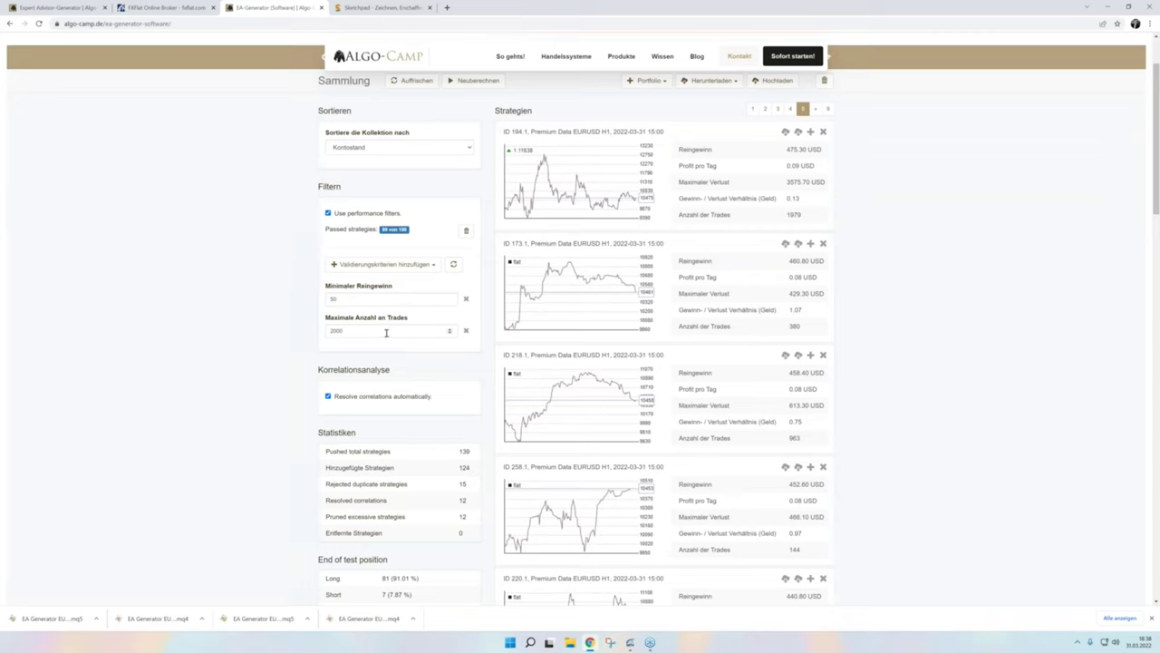
left_click_drag(366, 298, 329, 297)
type("300")
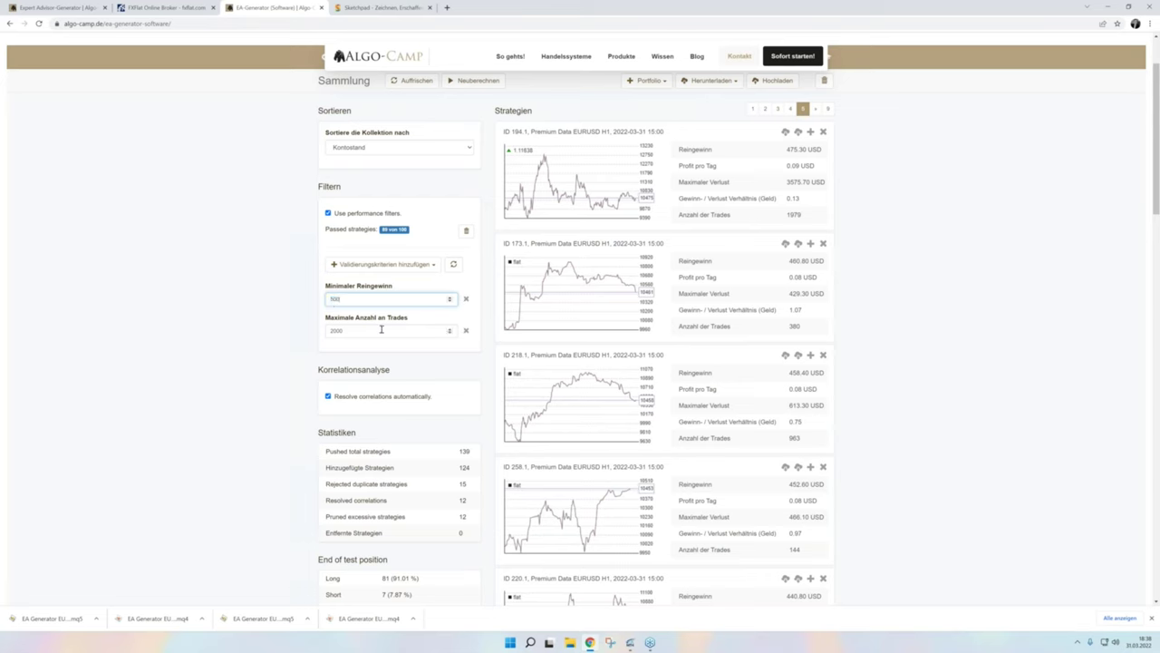
left_click_drag(381, 329, 324, 331)
type("15")
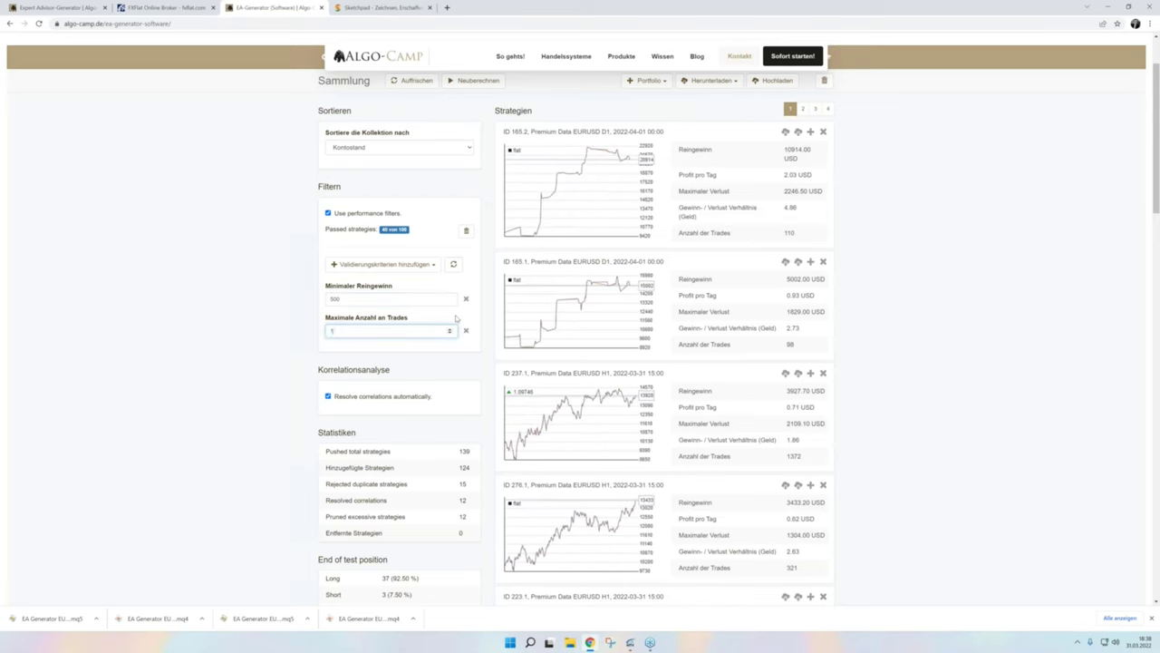
Step: Look through the further validation criteria available for the collection filter
left_click(431, 265)
scroll(423, 304, "down", 5)
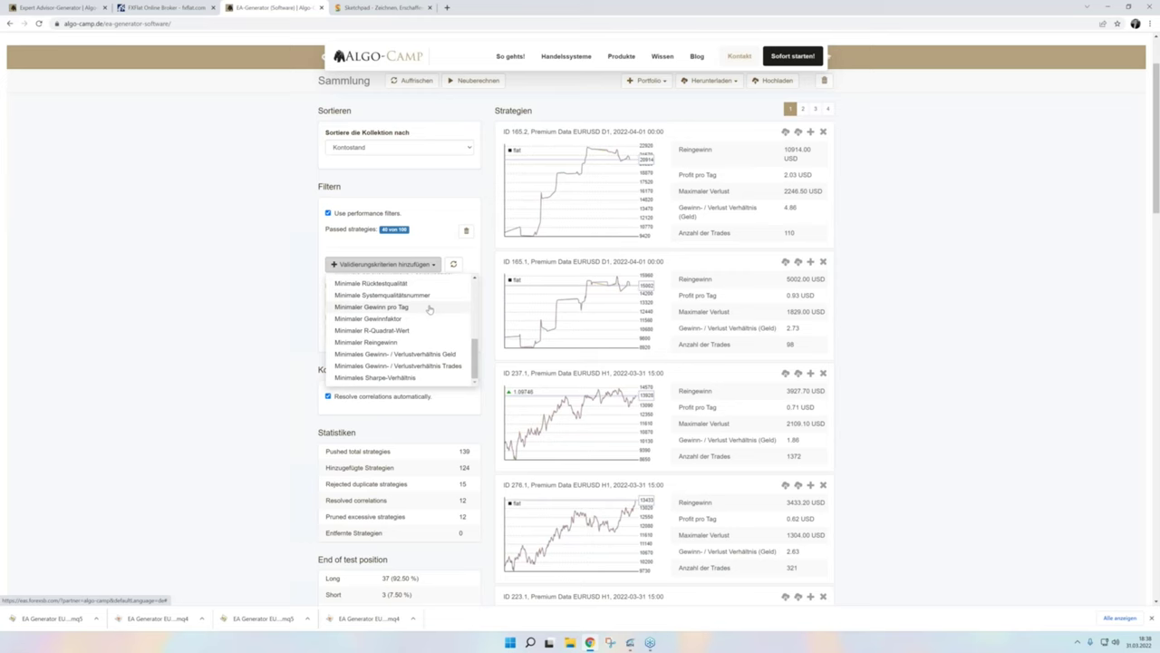
left_click(256, 330)
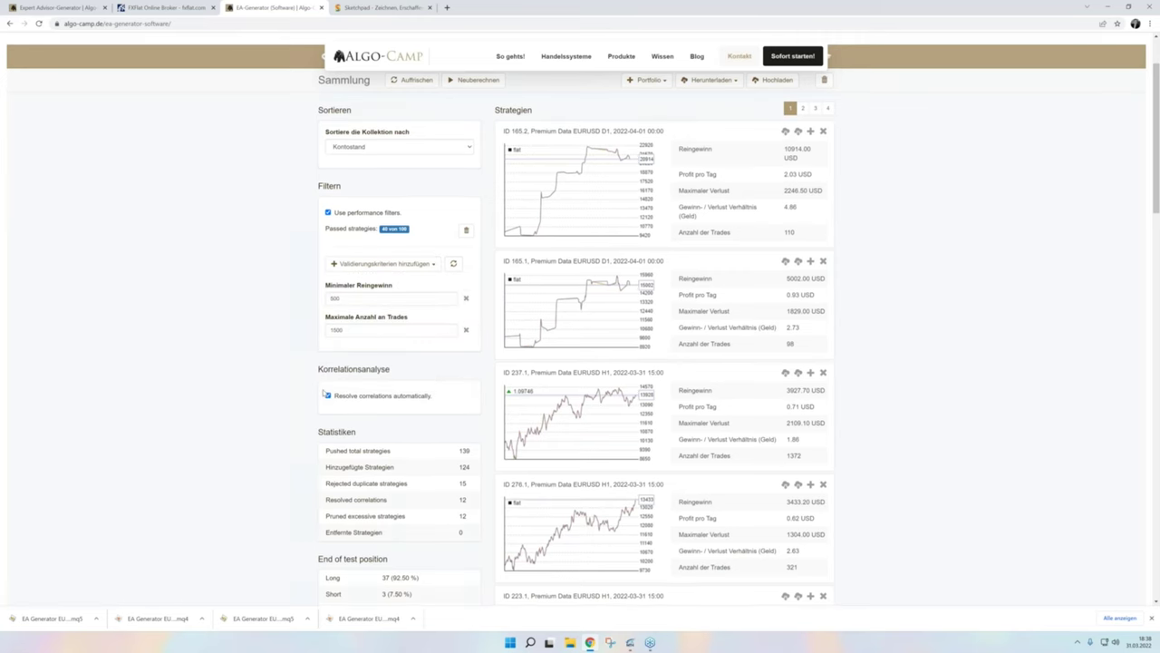
Step: Inspect the EURUSD D1 strategy ID 165.2 in the editor, and open a EURUSD H1 strategy from the collection
scroll(796, 260, "down", 2)
scroll(796, 260, "up", 4)
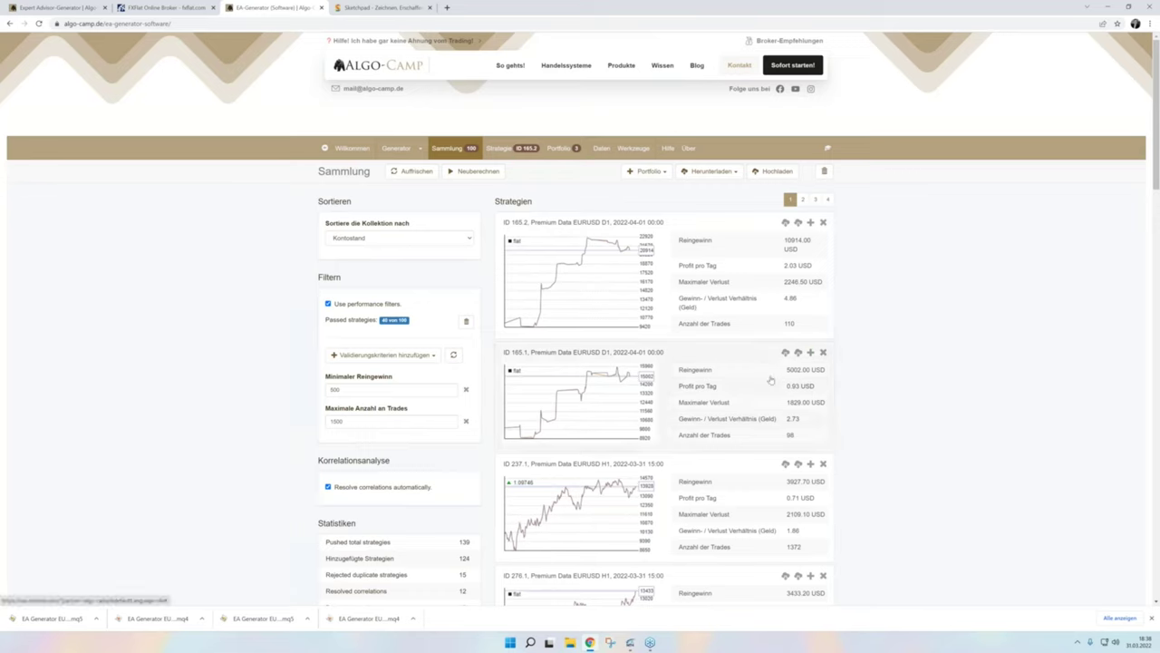
left_click(608, 286)
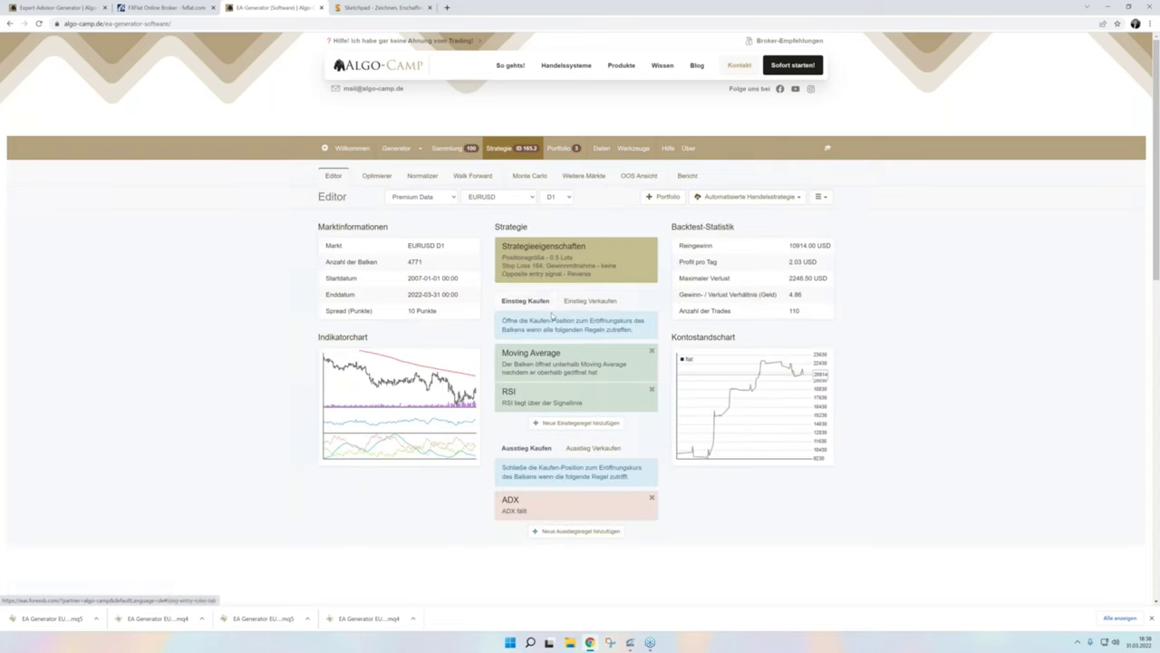
left_click(450, 148)
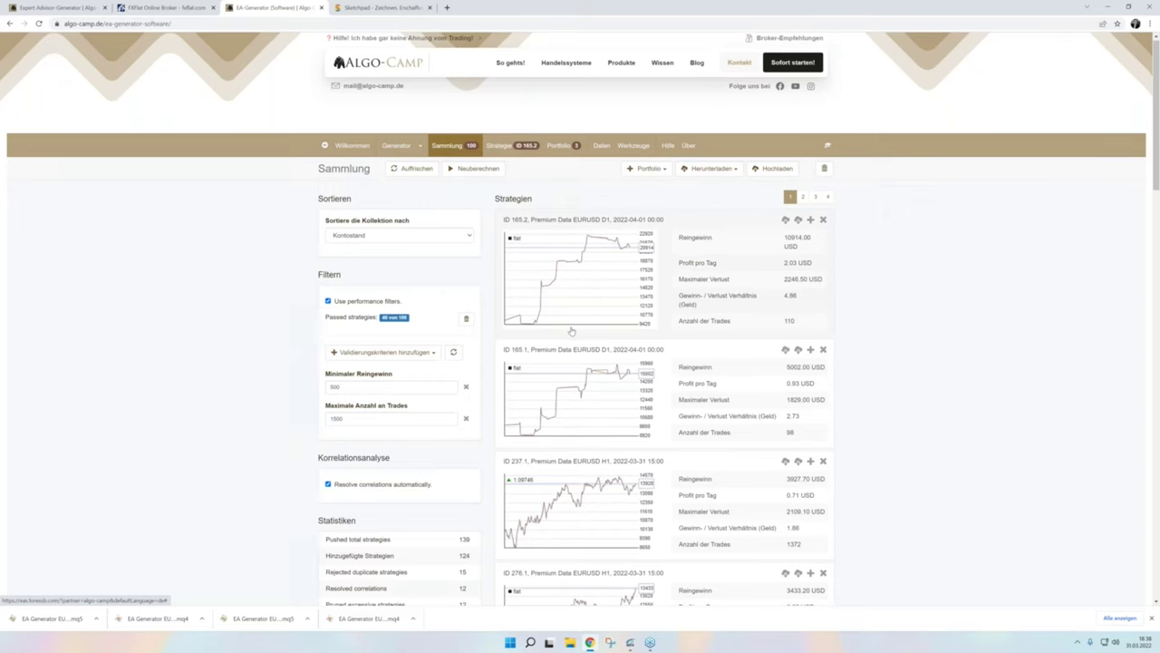
scroll(571, 339, "down", 3)
left_click(586, 419)
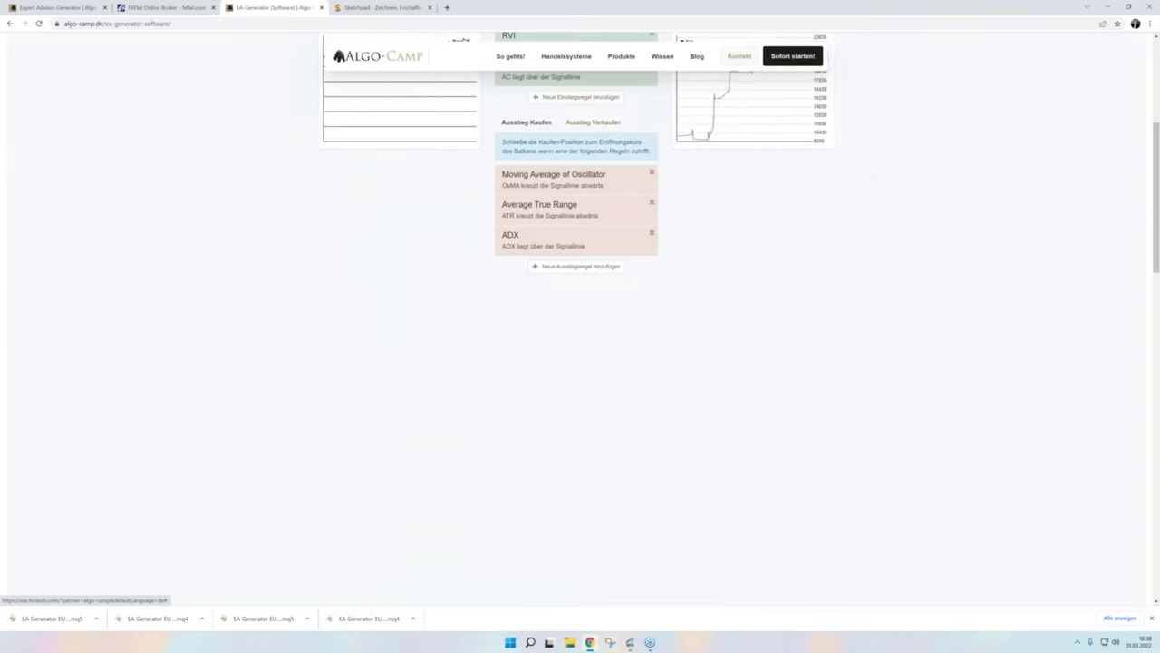